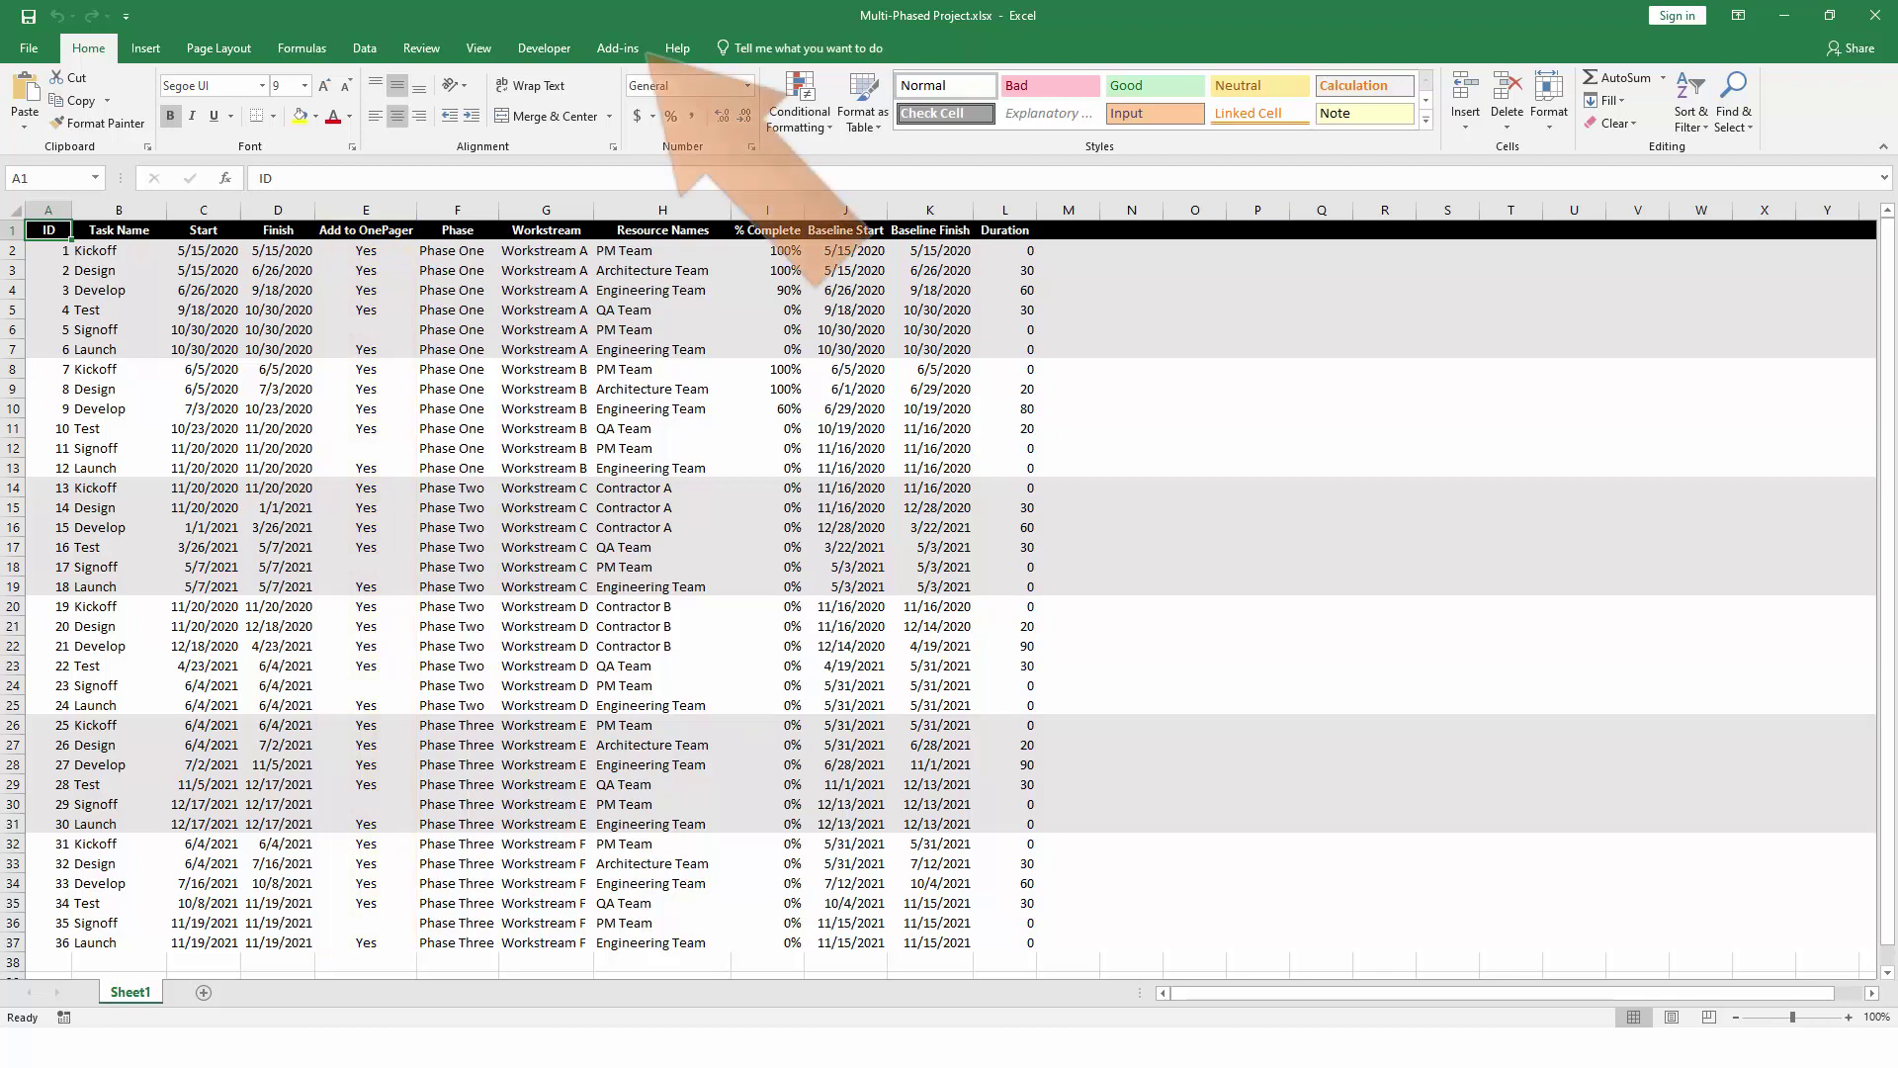
Launch OnePager Express from Excel's Add-ins ribbon to reach the Make new chart dialog.
{"action": "left_click", "coordinate": [618, 48]}
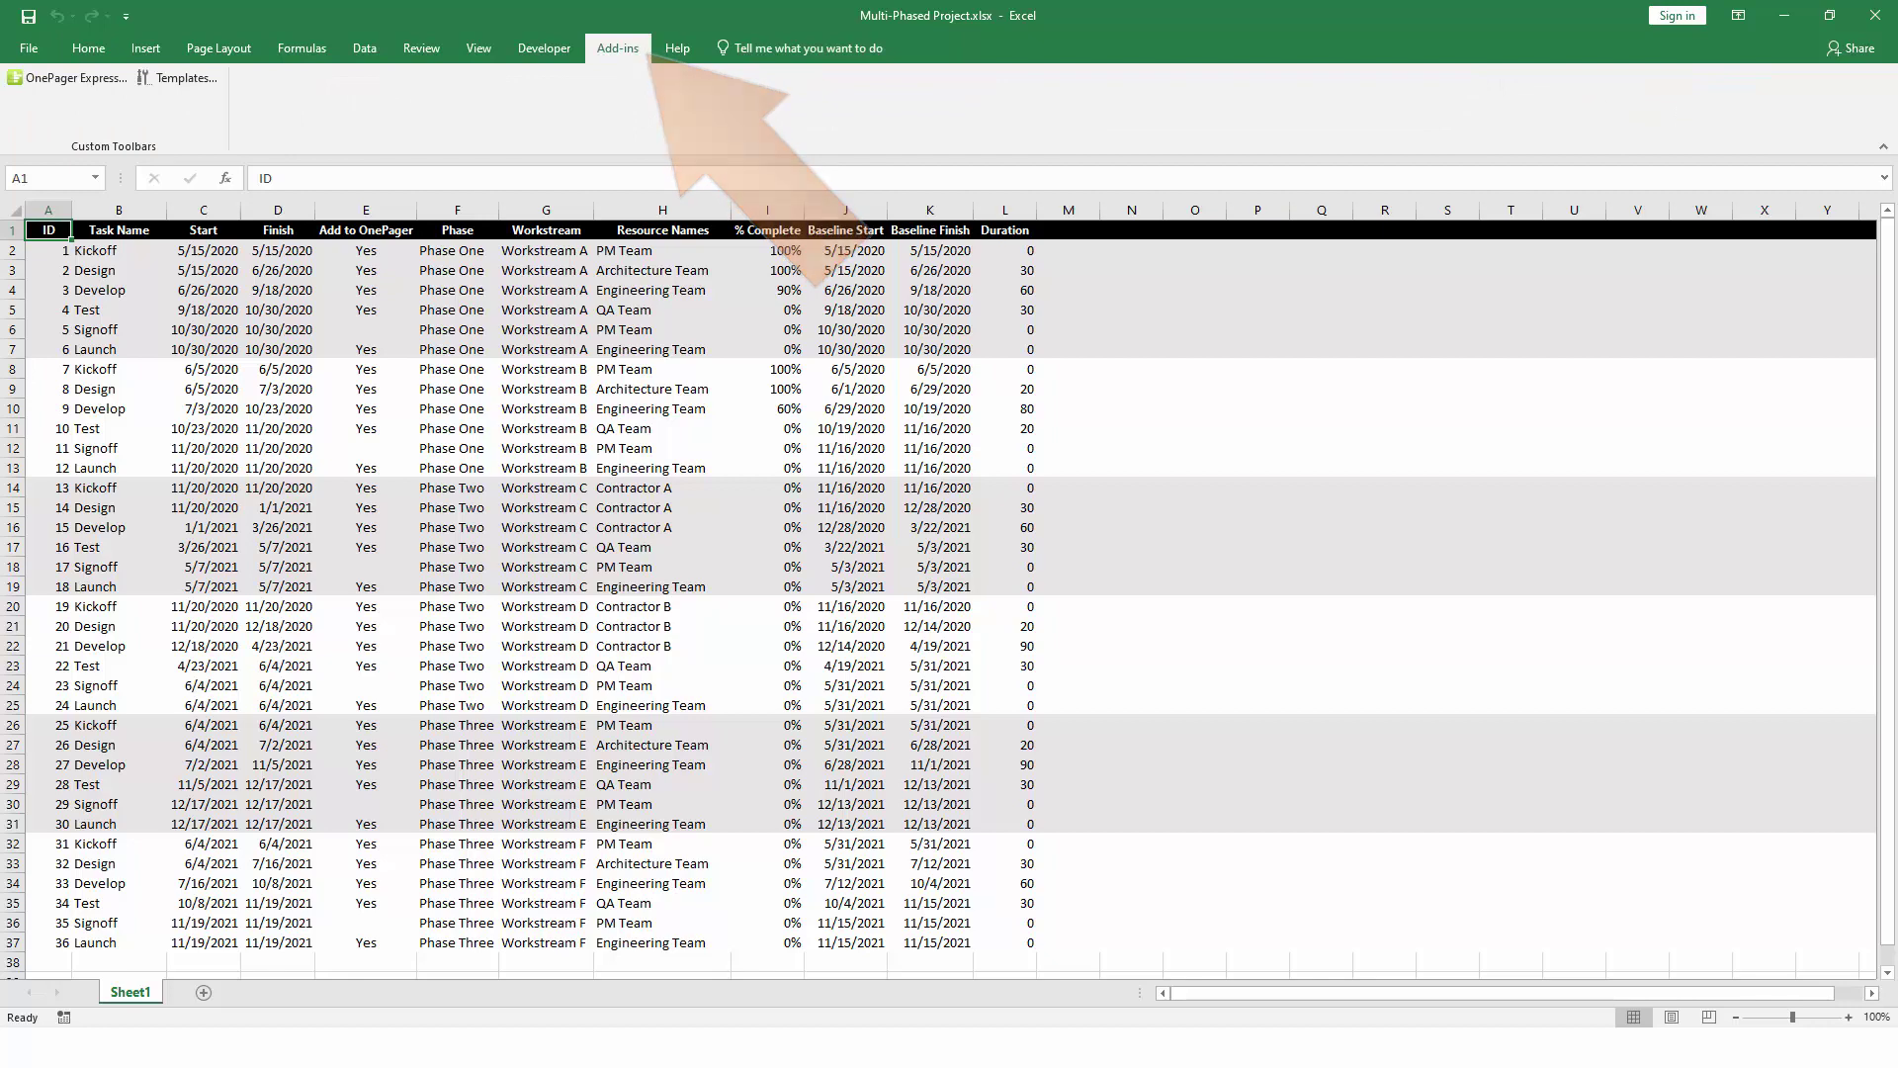
{"action": "left_click", "coordinate": [67, 78]}
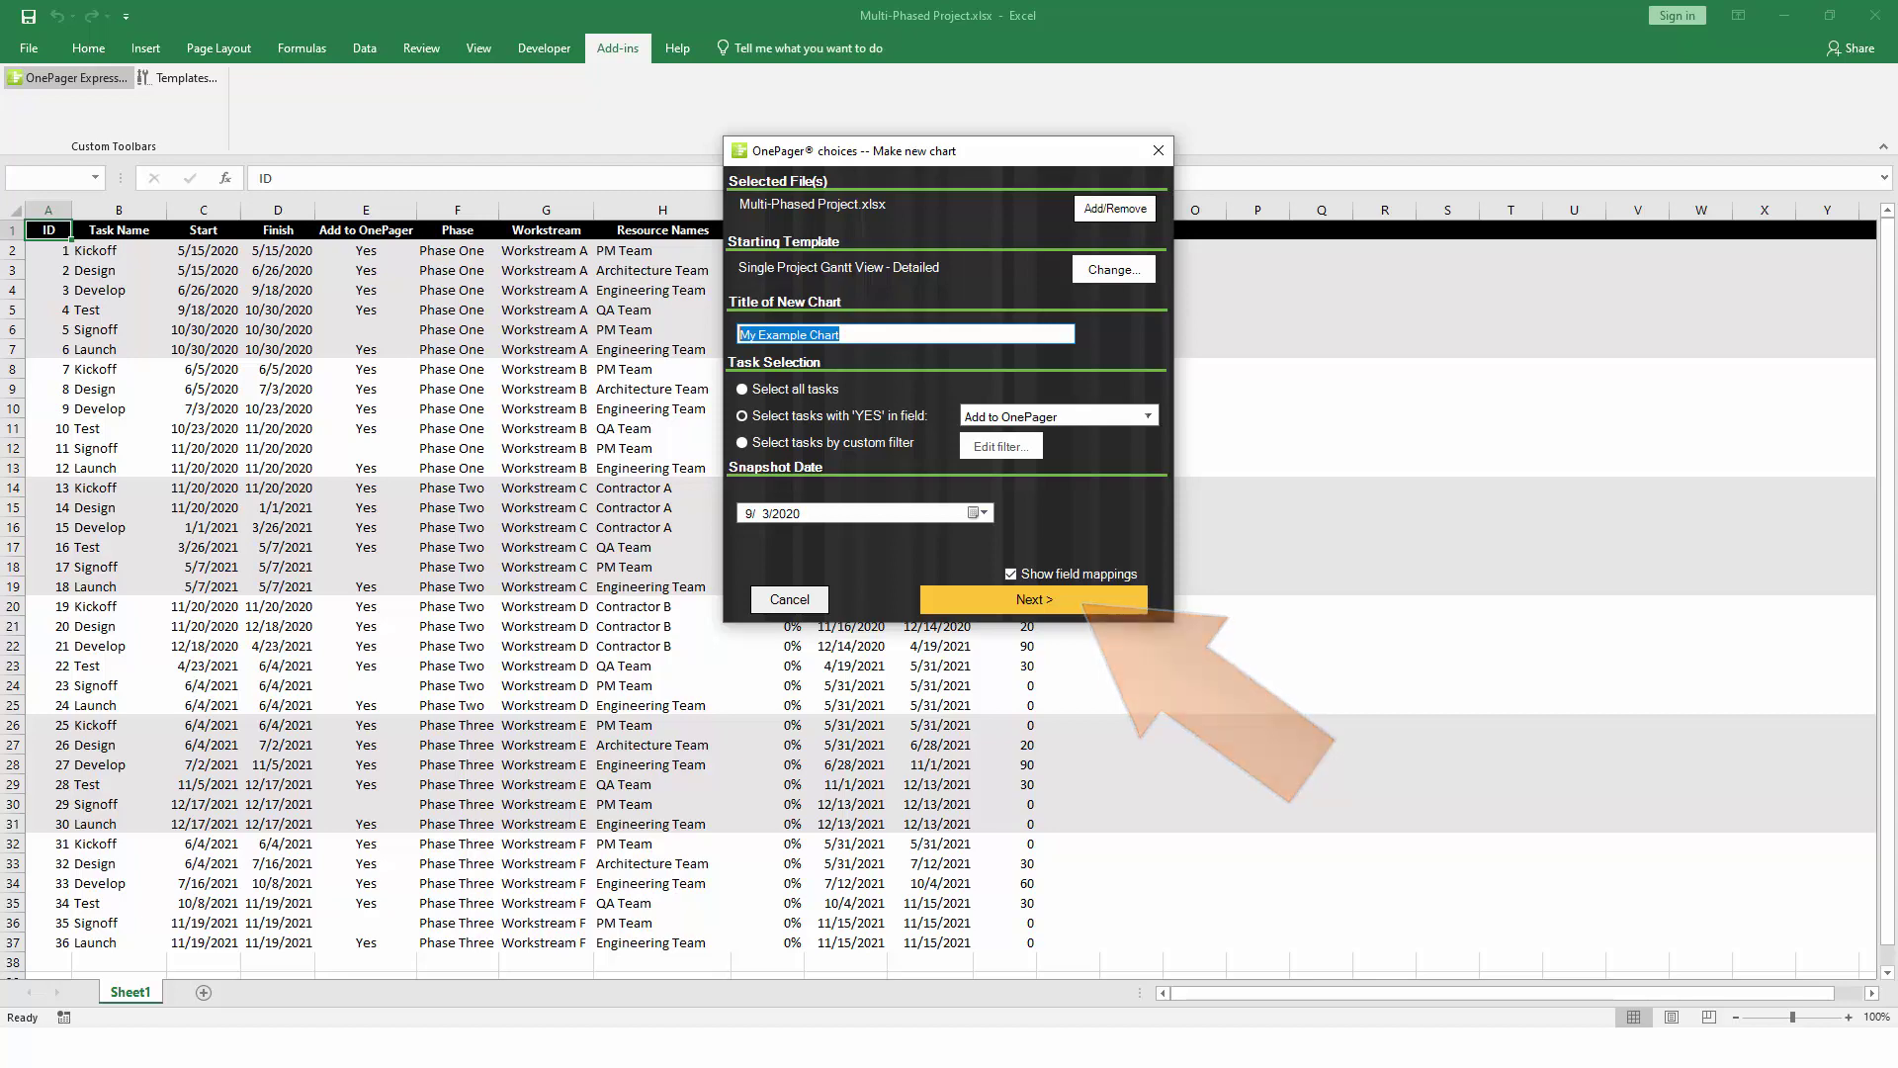
Map Task Name, Start and Finish, keep colour by Resource Names, and create My Example Chart.
{"action": "key", "text": "Return"}
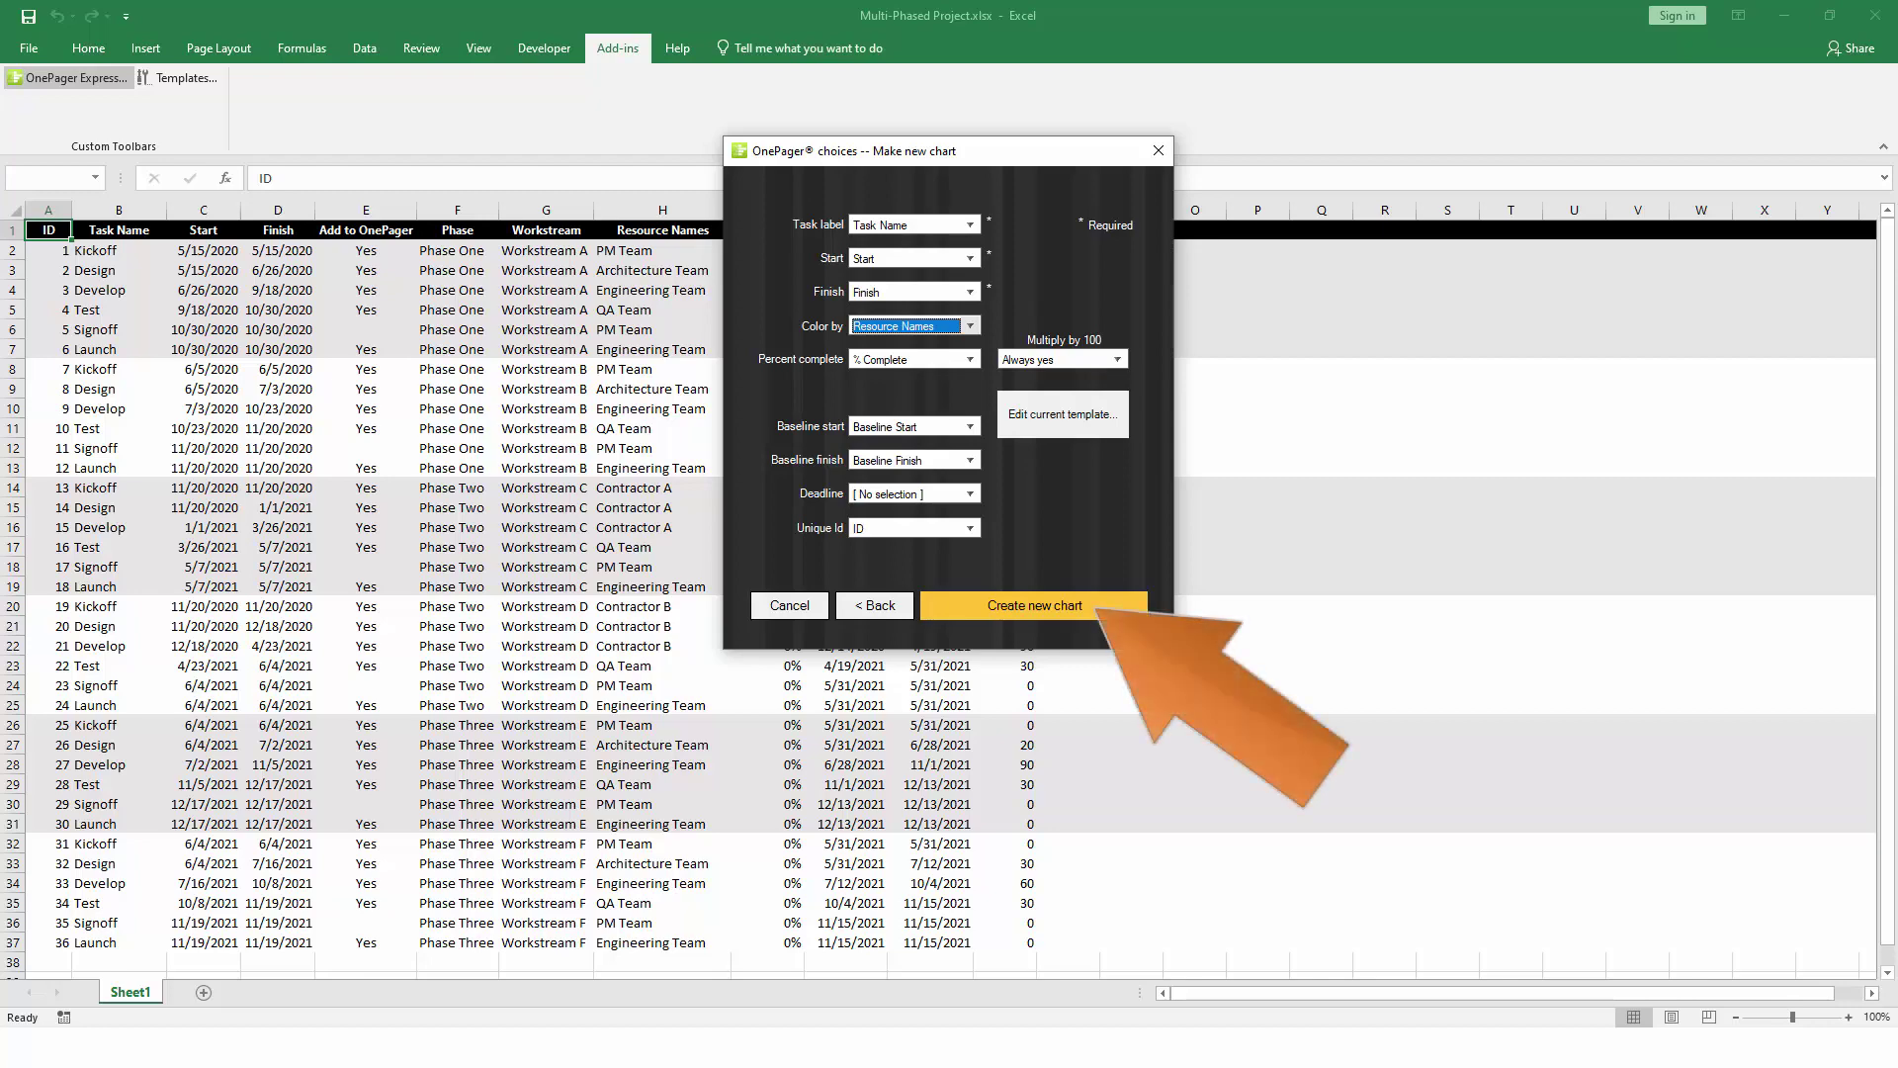
{"action": "key", "text": "Return"}
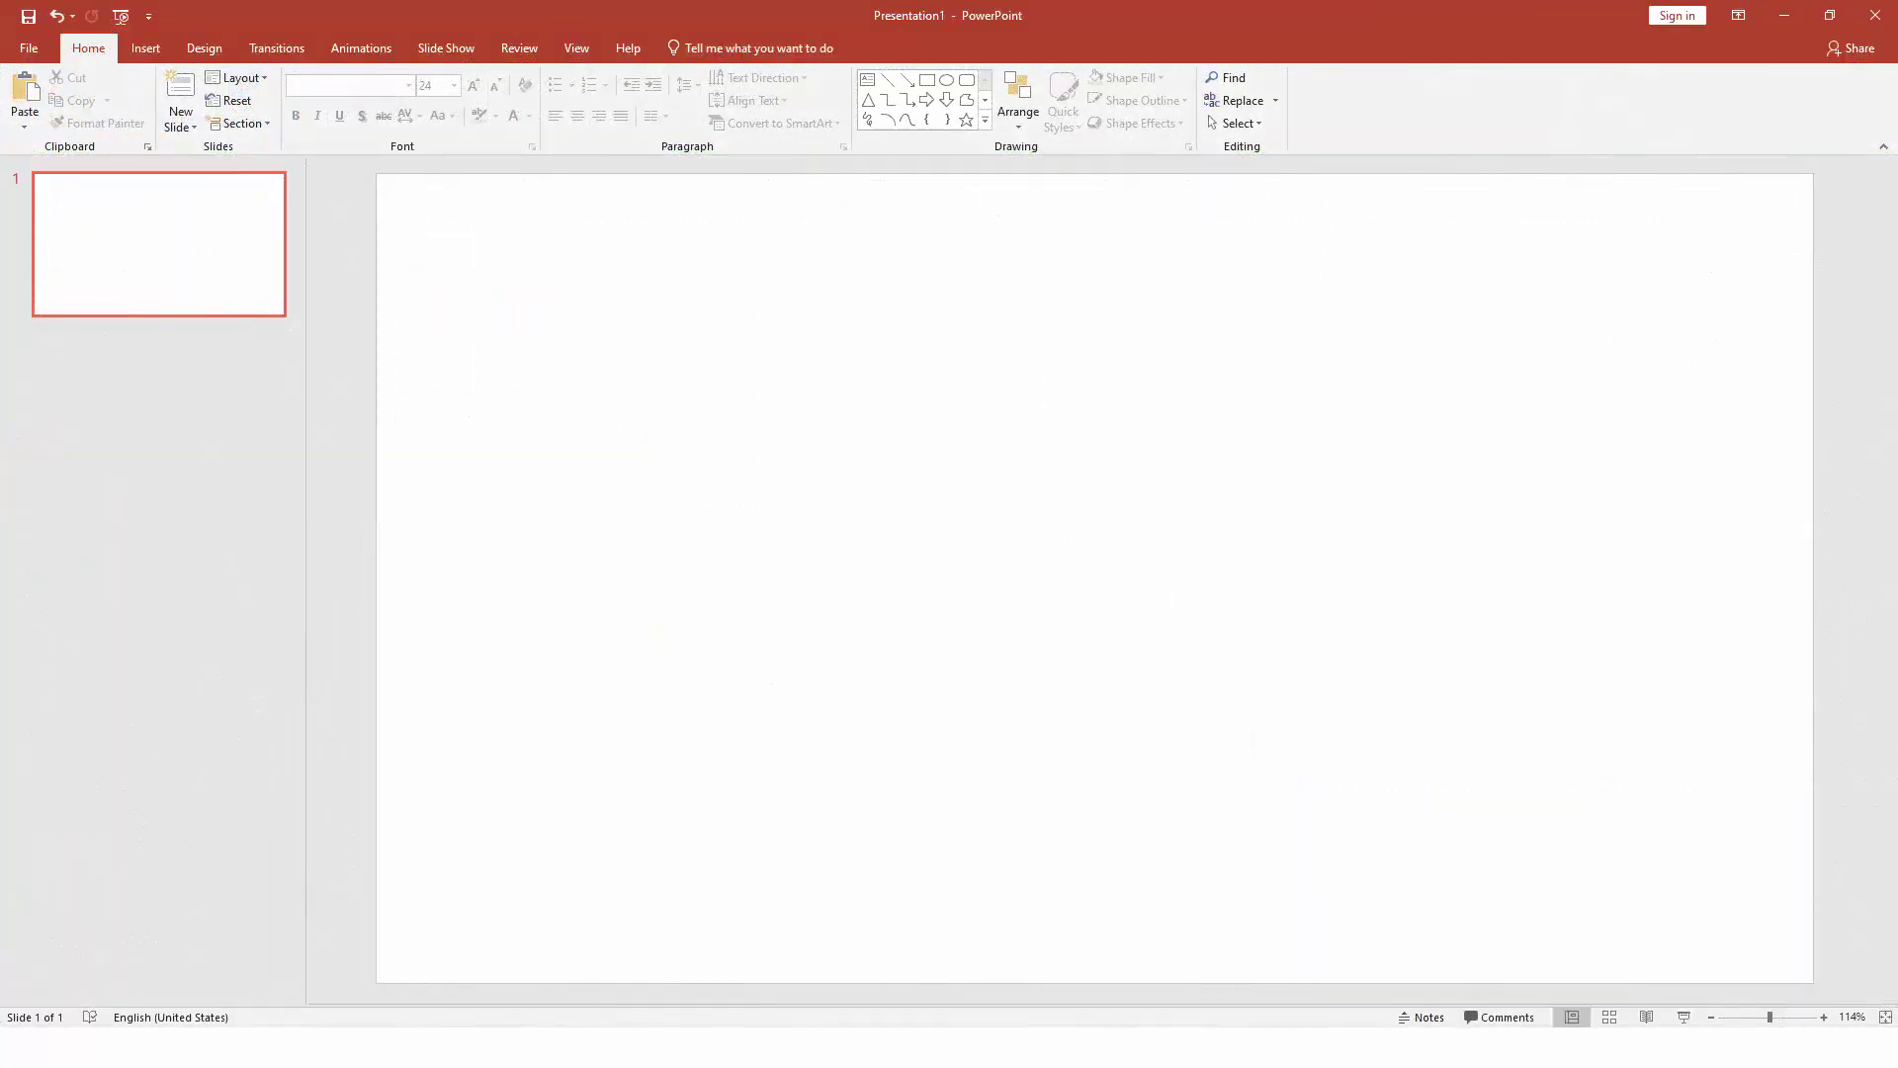
Paste the copied Gantt chart onto slide 1 of Presentation1.
{"action": "key", "text": "ctrl+v"}
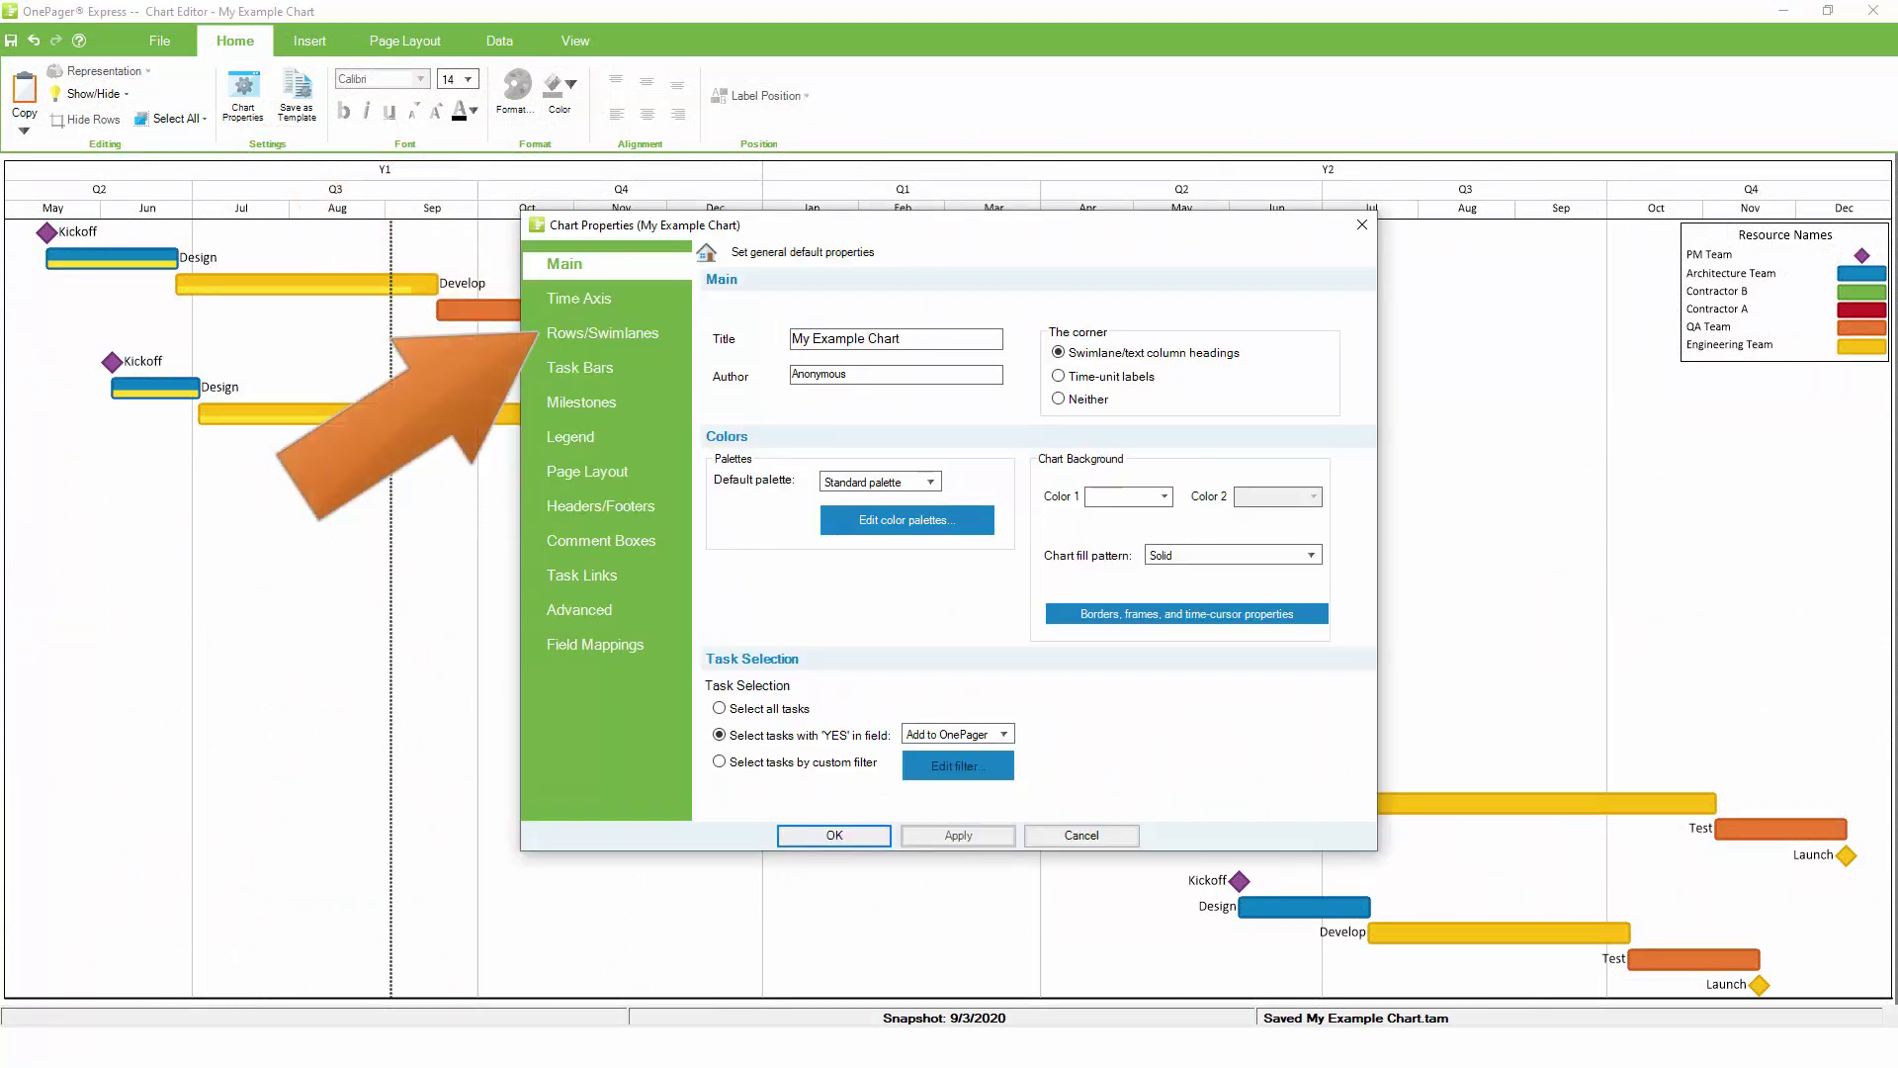
Turn on Left #1 swimlane grouping by Phase, giving Phase One to Three lanes.
{"action": "left_click", "coordinate": [603, 332]}
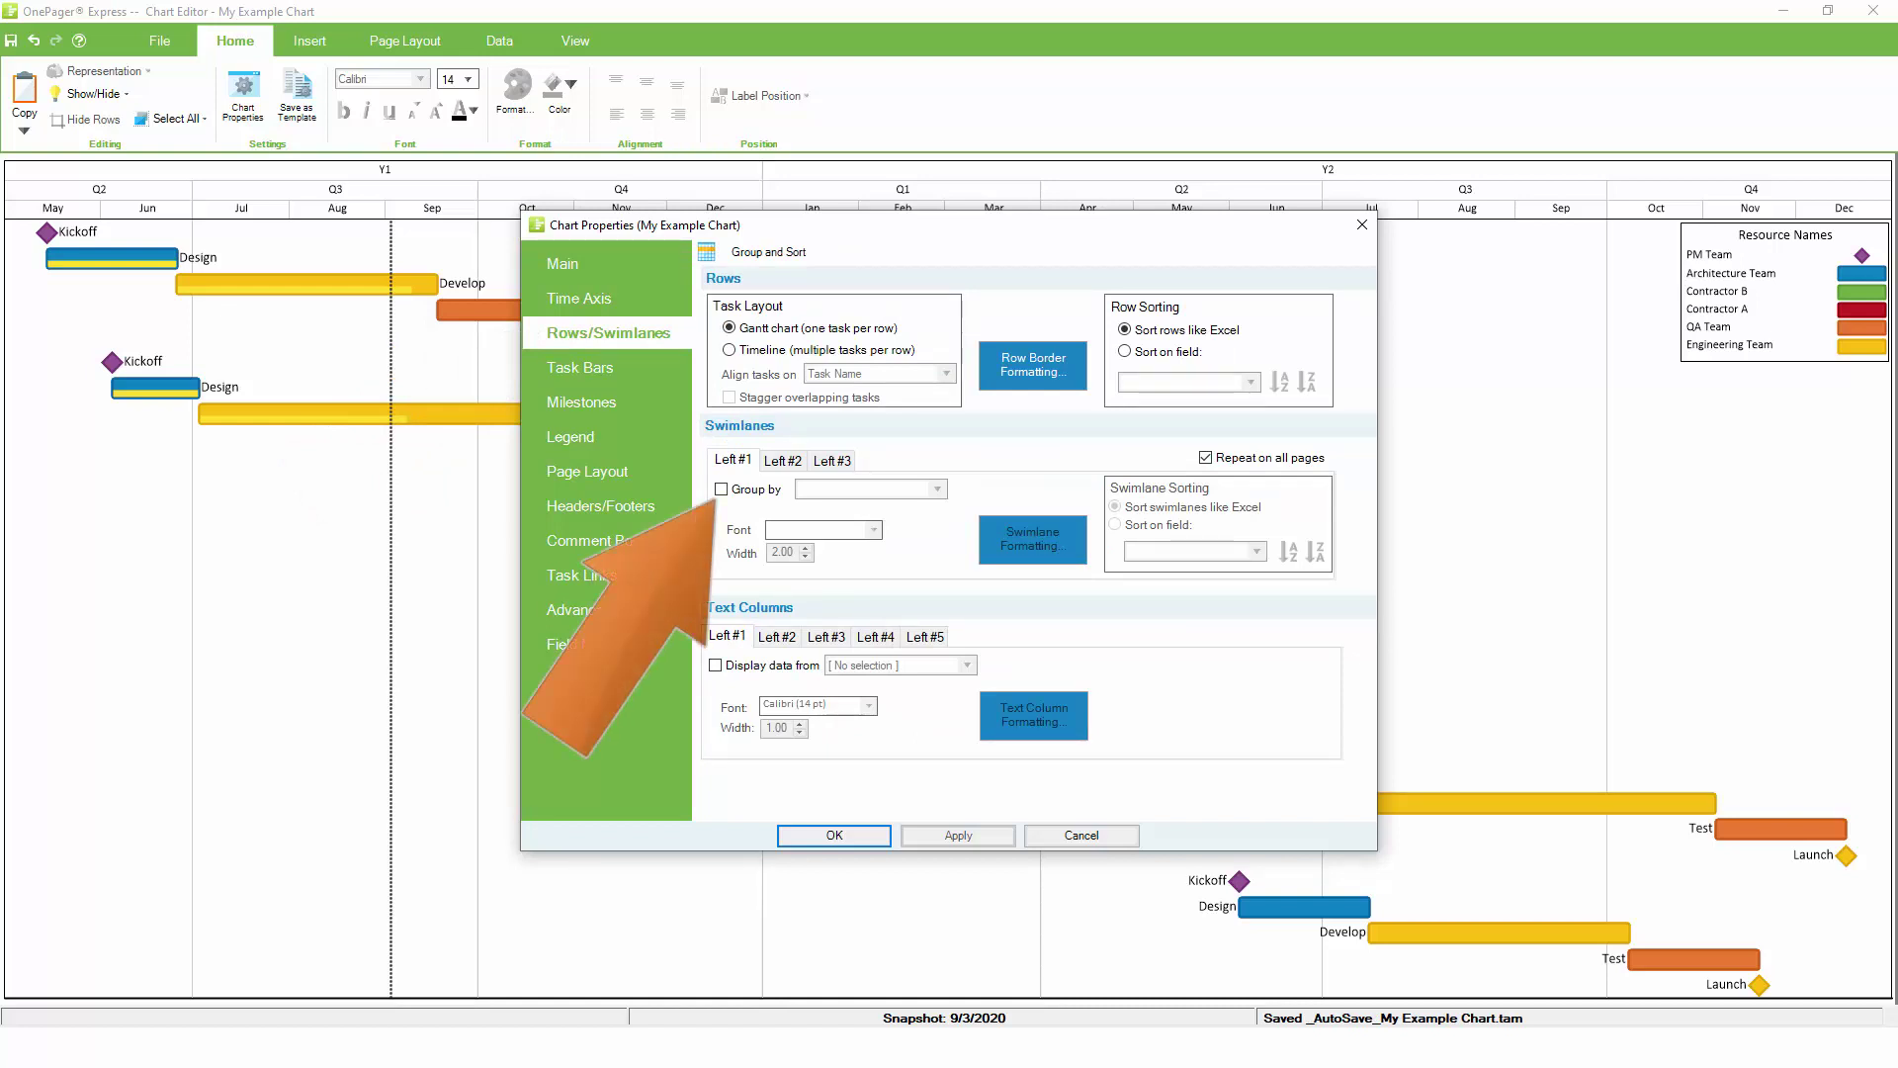
{"action": "left_click", "coordinate": [721, 488]}
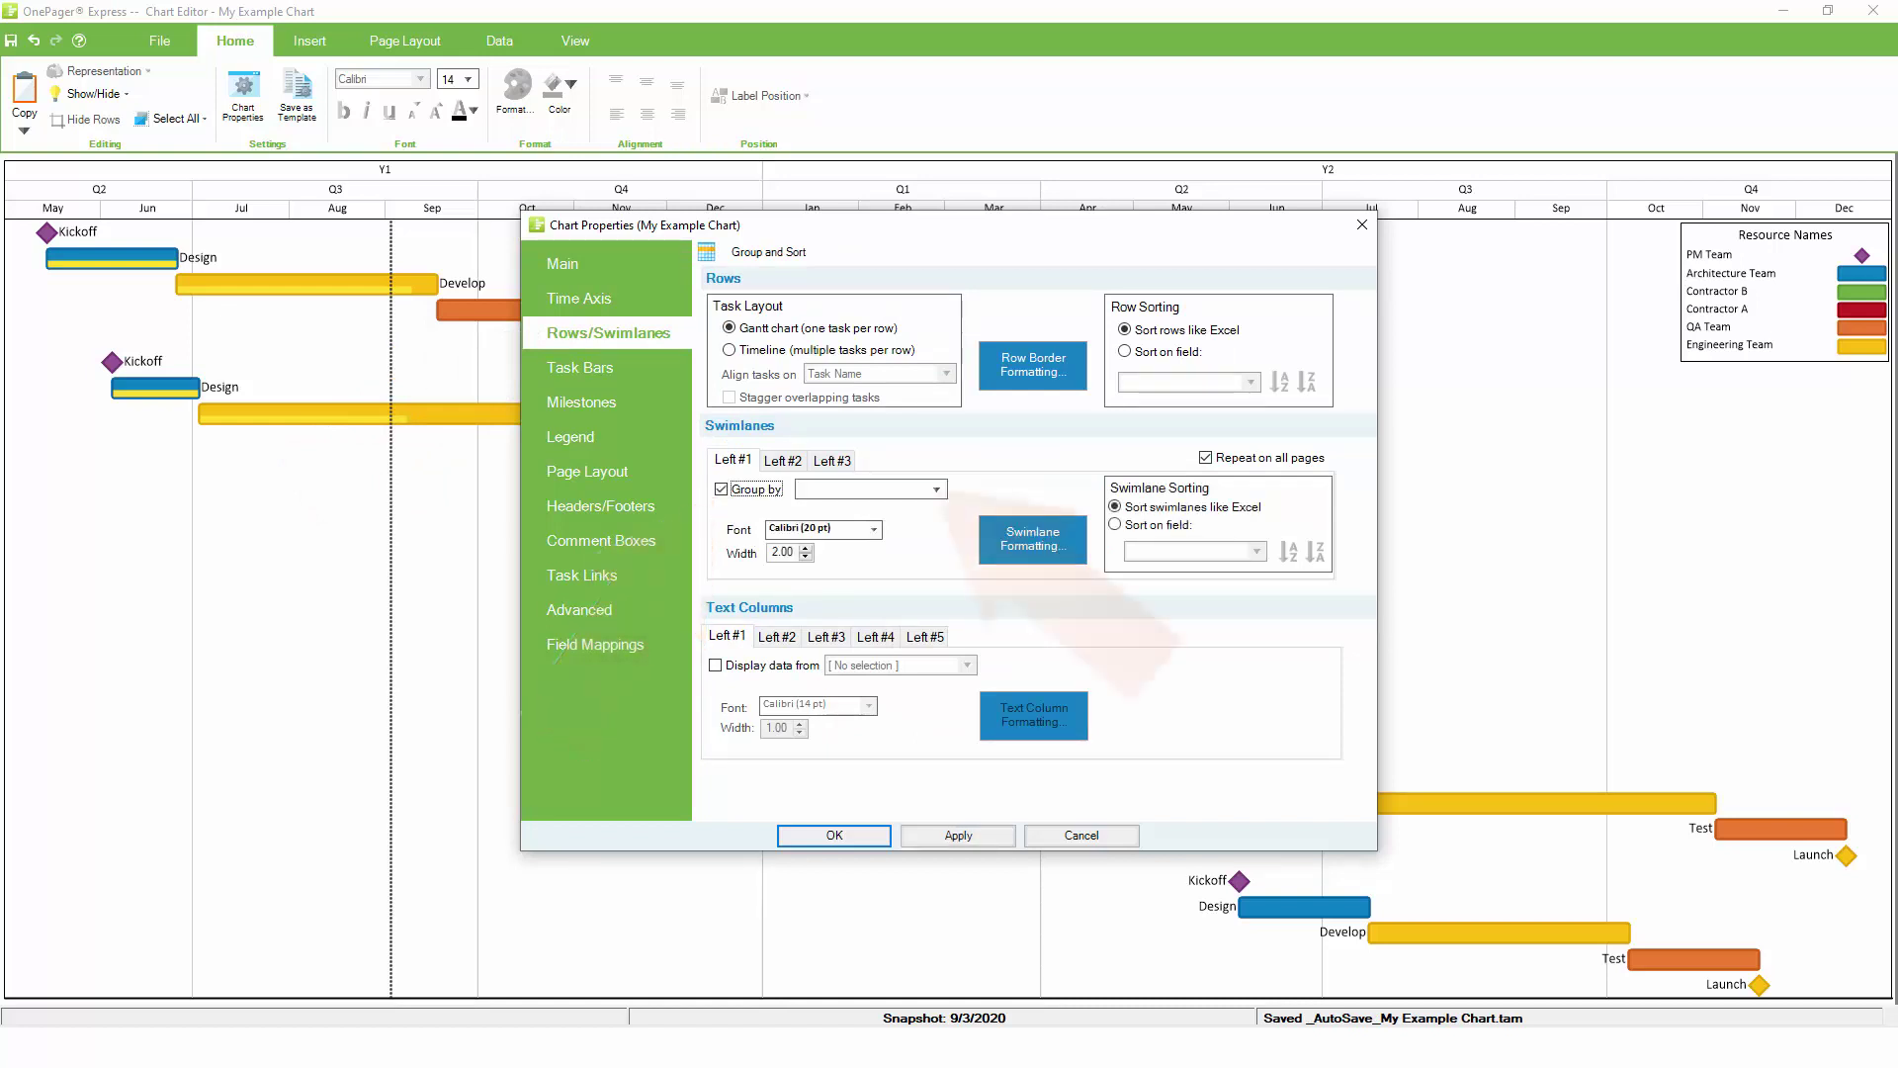
{"action": "left_click", "coordinate": [936, 489]}
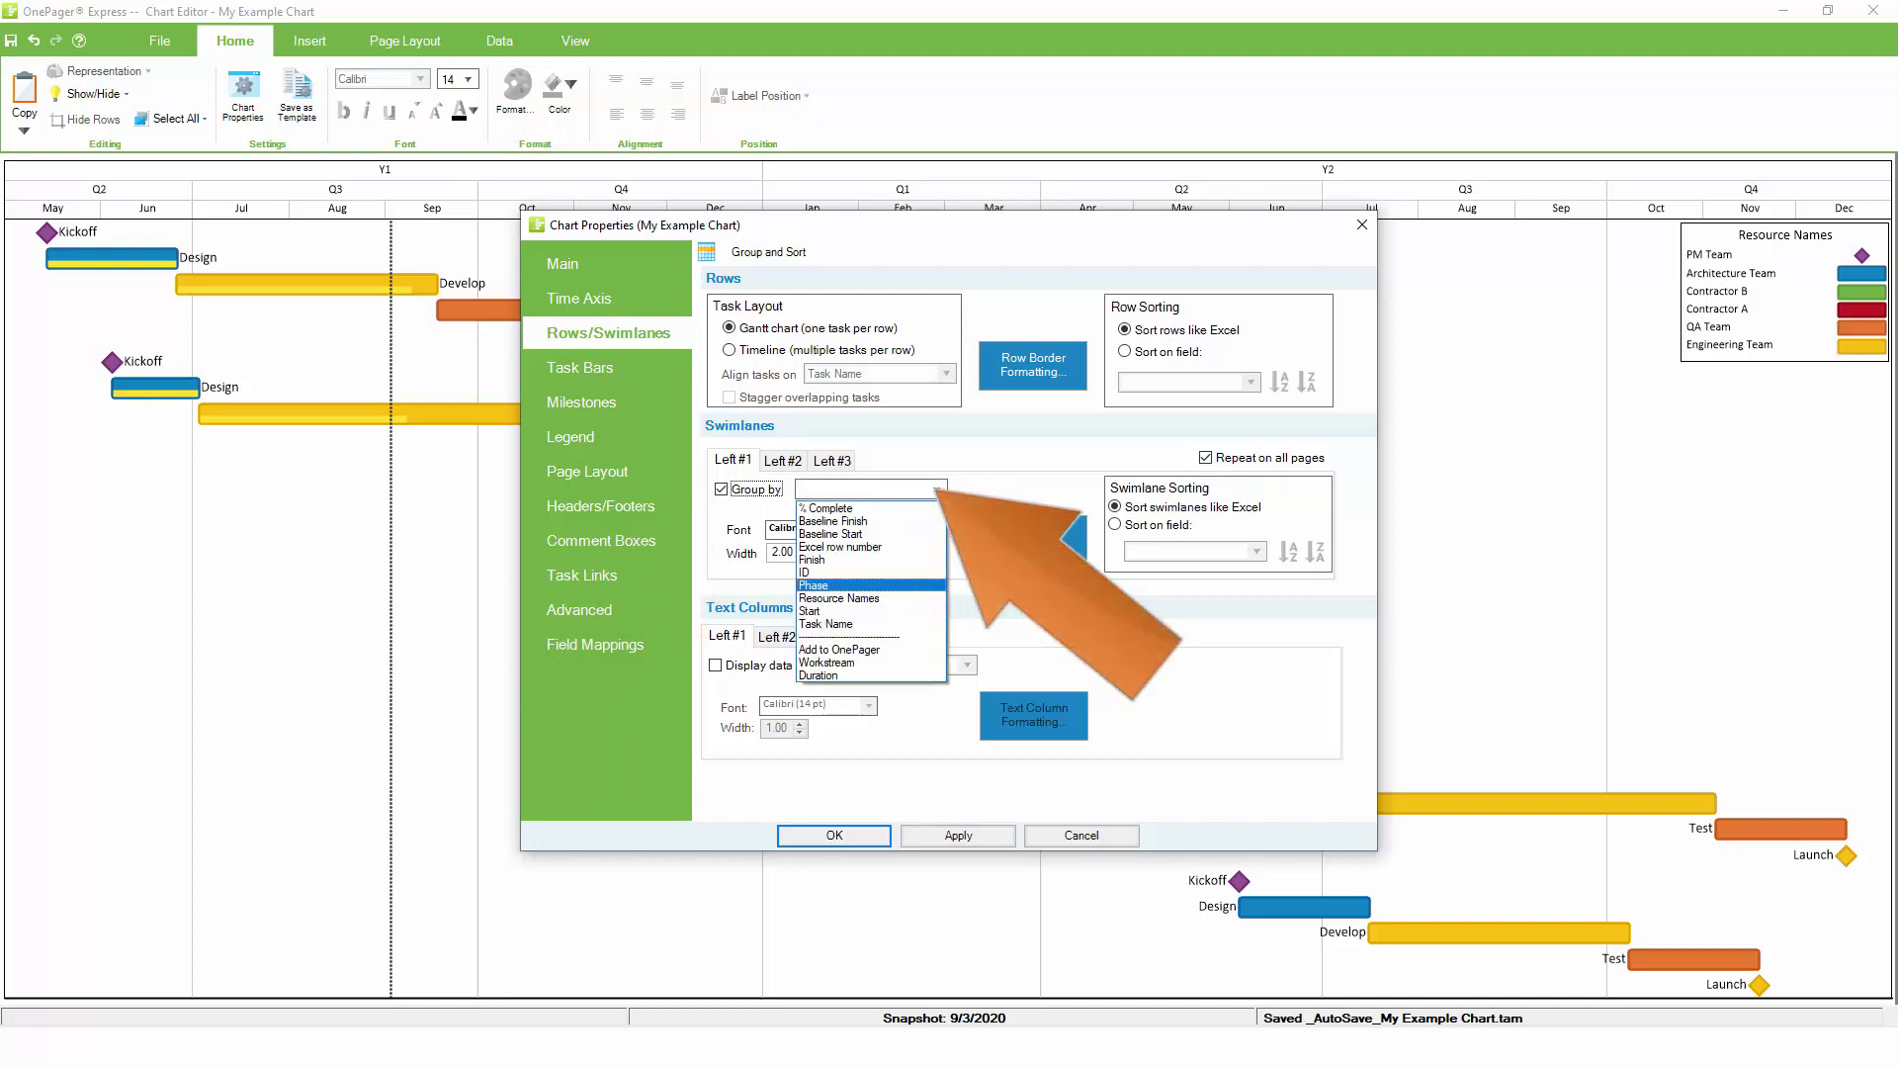
{"action": "key", "text": "Return"}
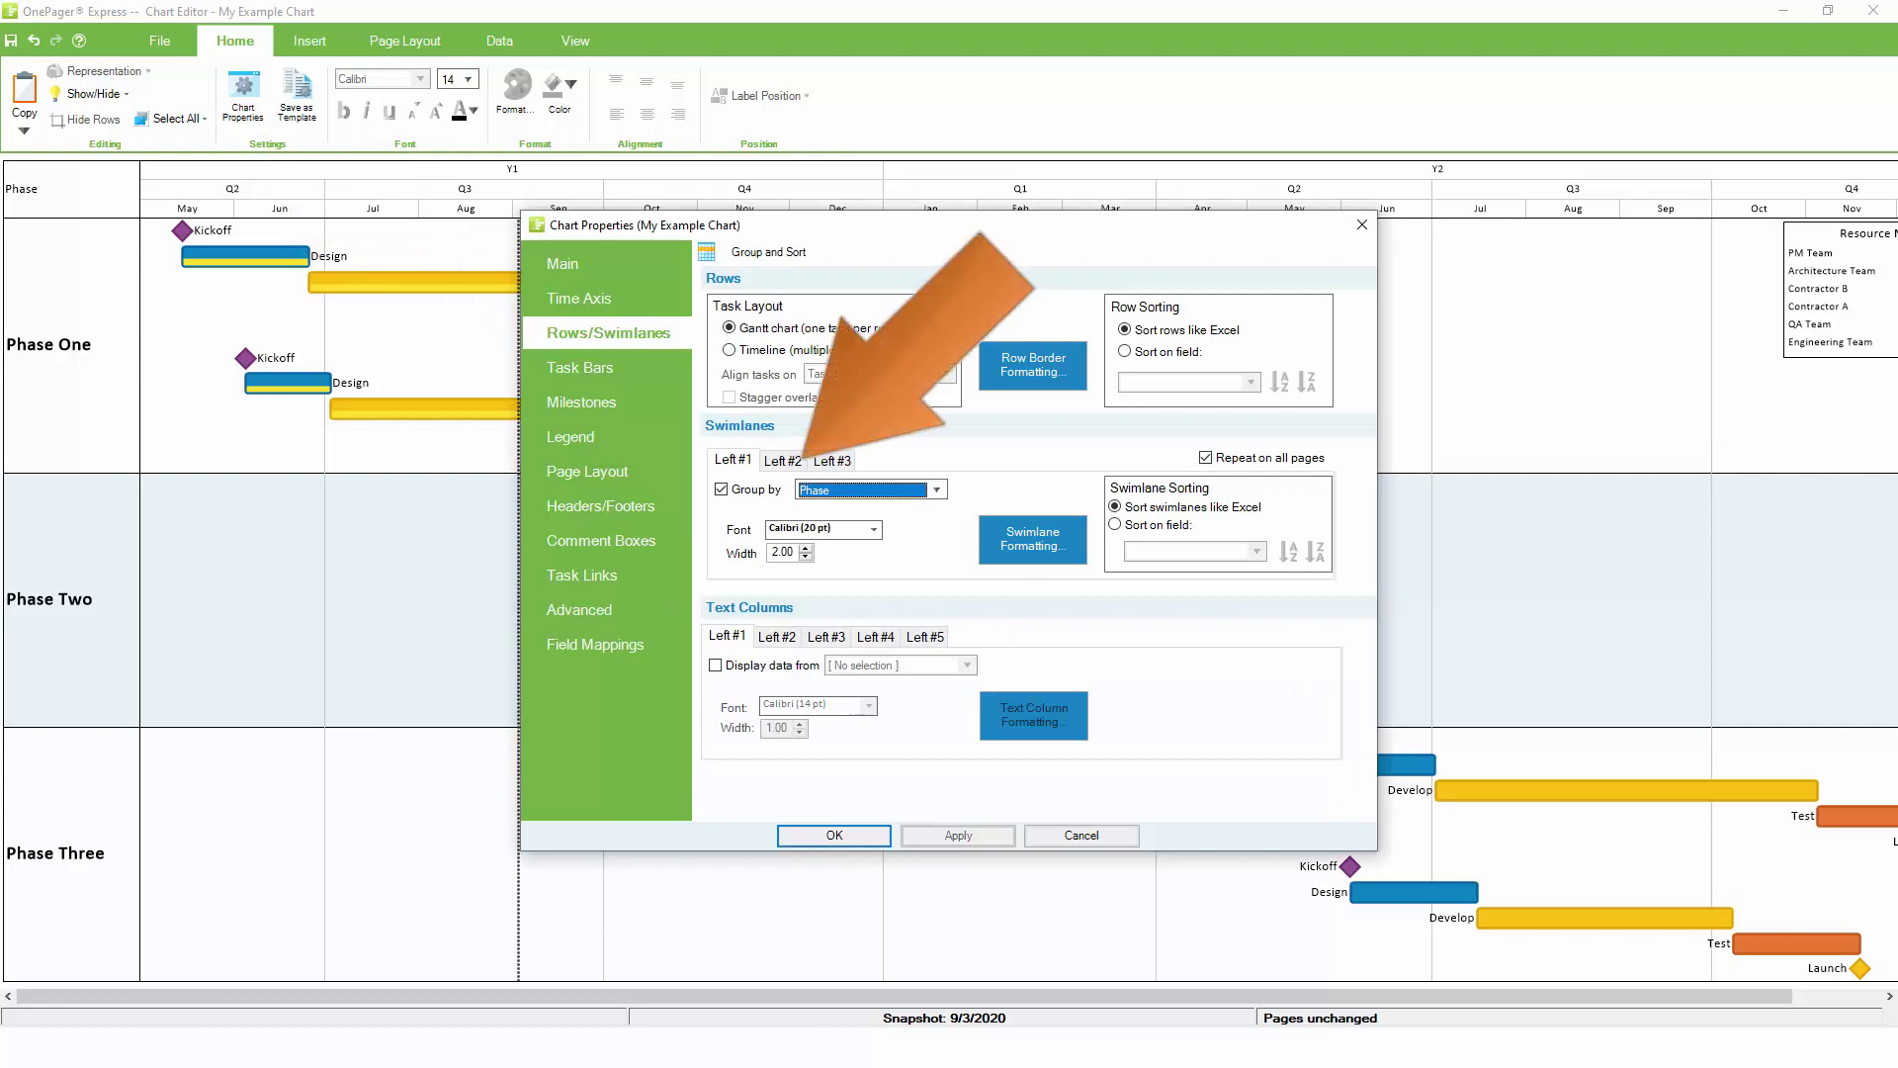
Add a Left #2 grouping by Workstream, splitting each phase into Workstream A–F lanes.
{"action": "left_click", "coordinate": [782, 460]}
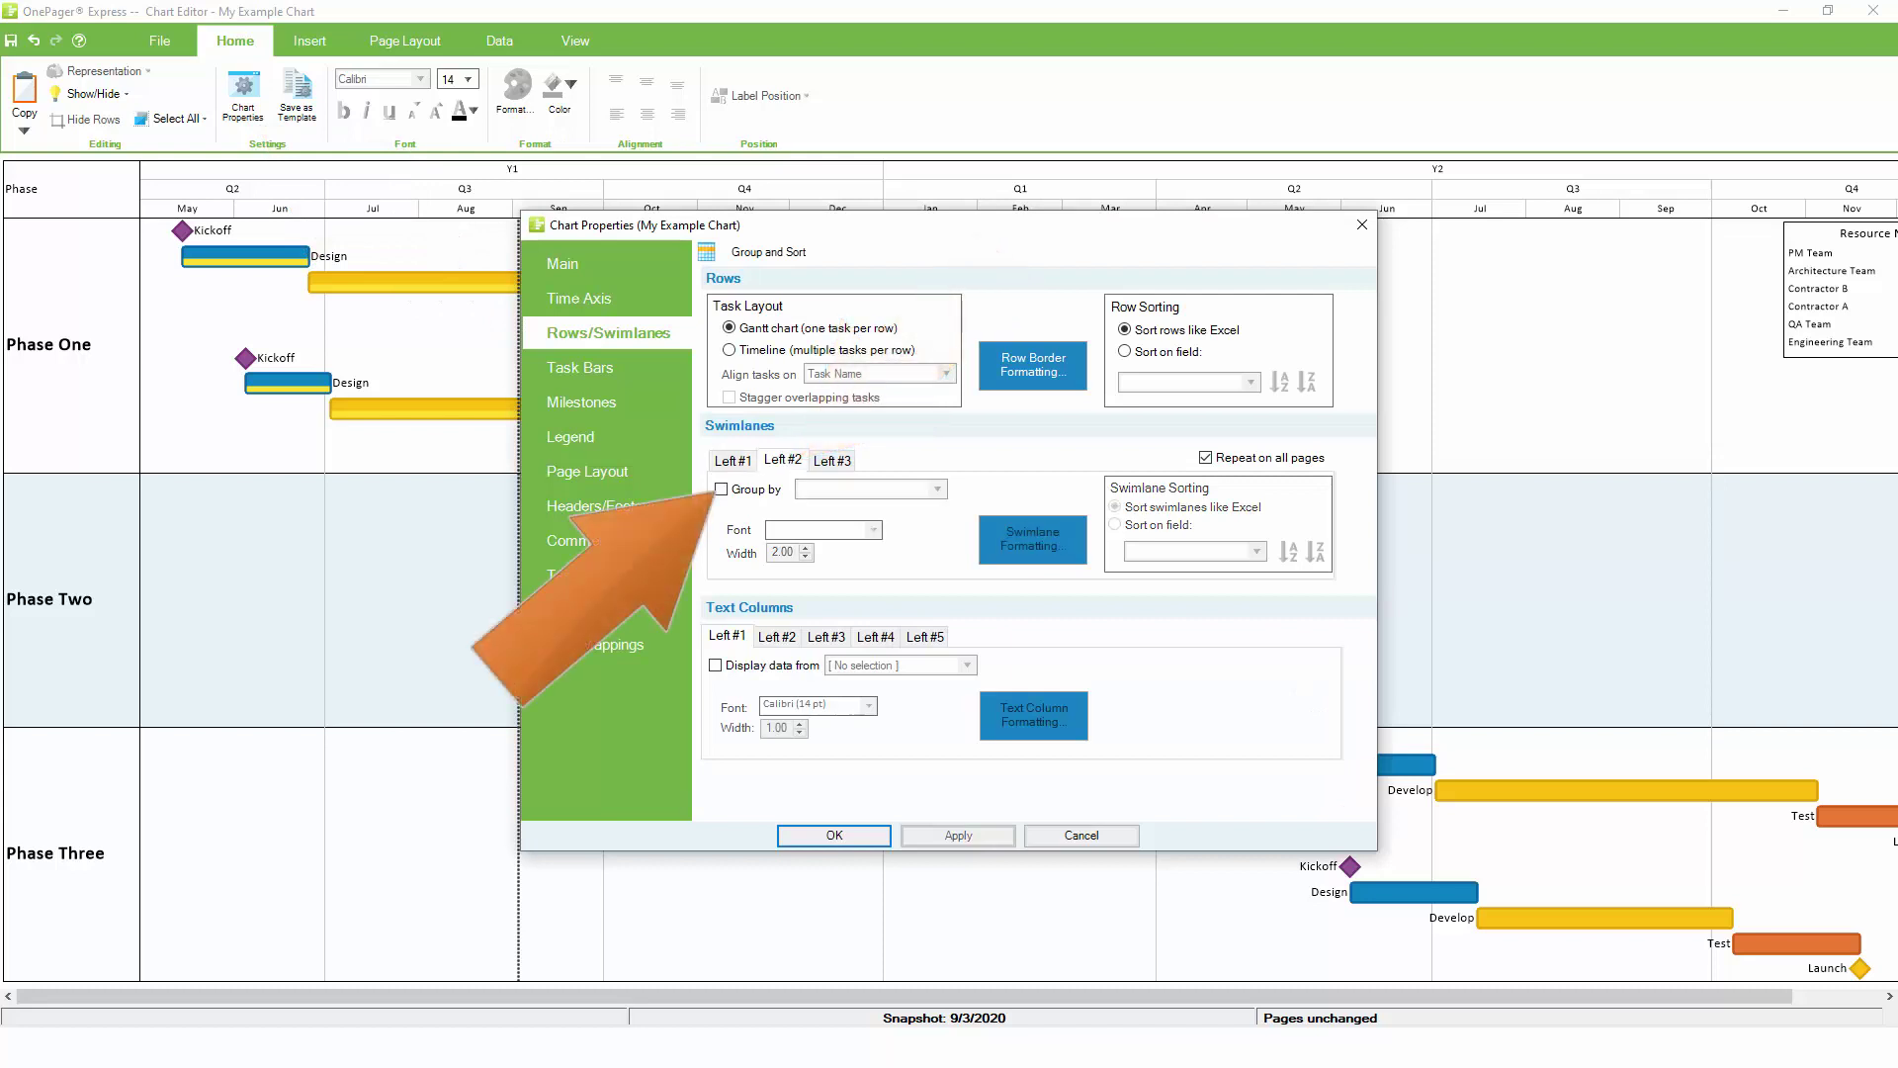
{"action": "left_click", "coordinate": [721, 489]}
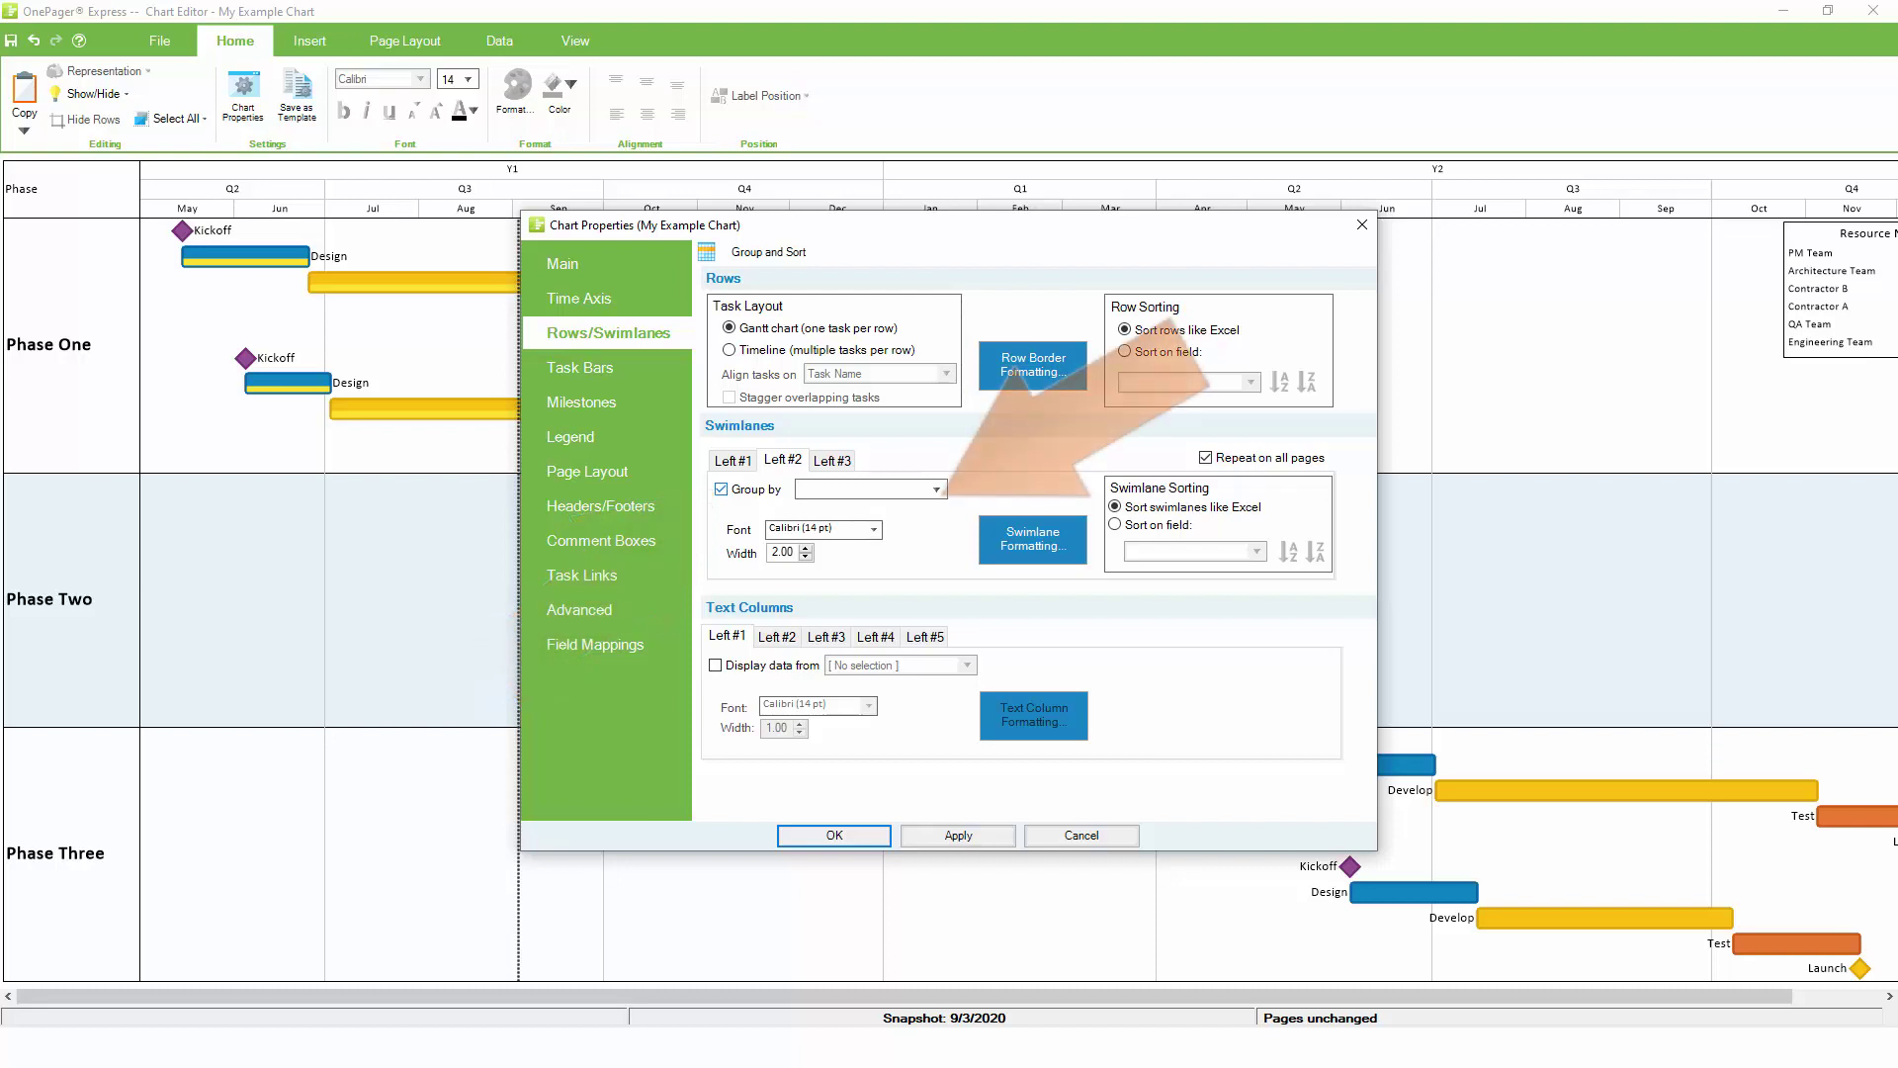
{"action": "left_click", "coordinate": [936, 488]}
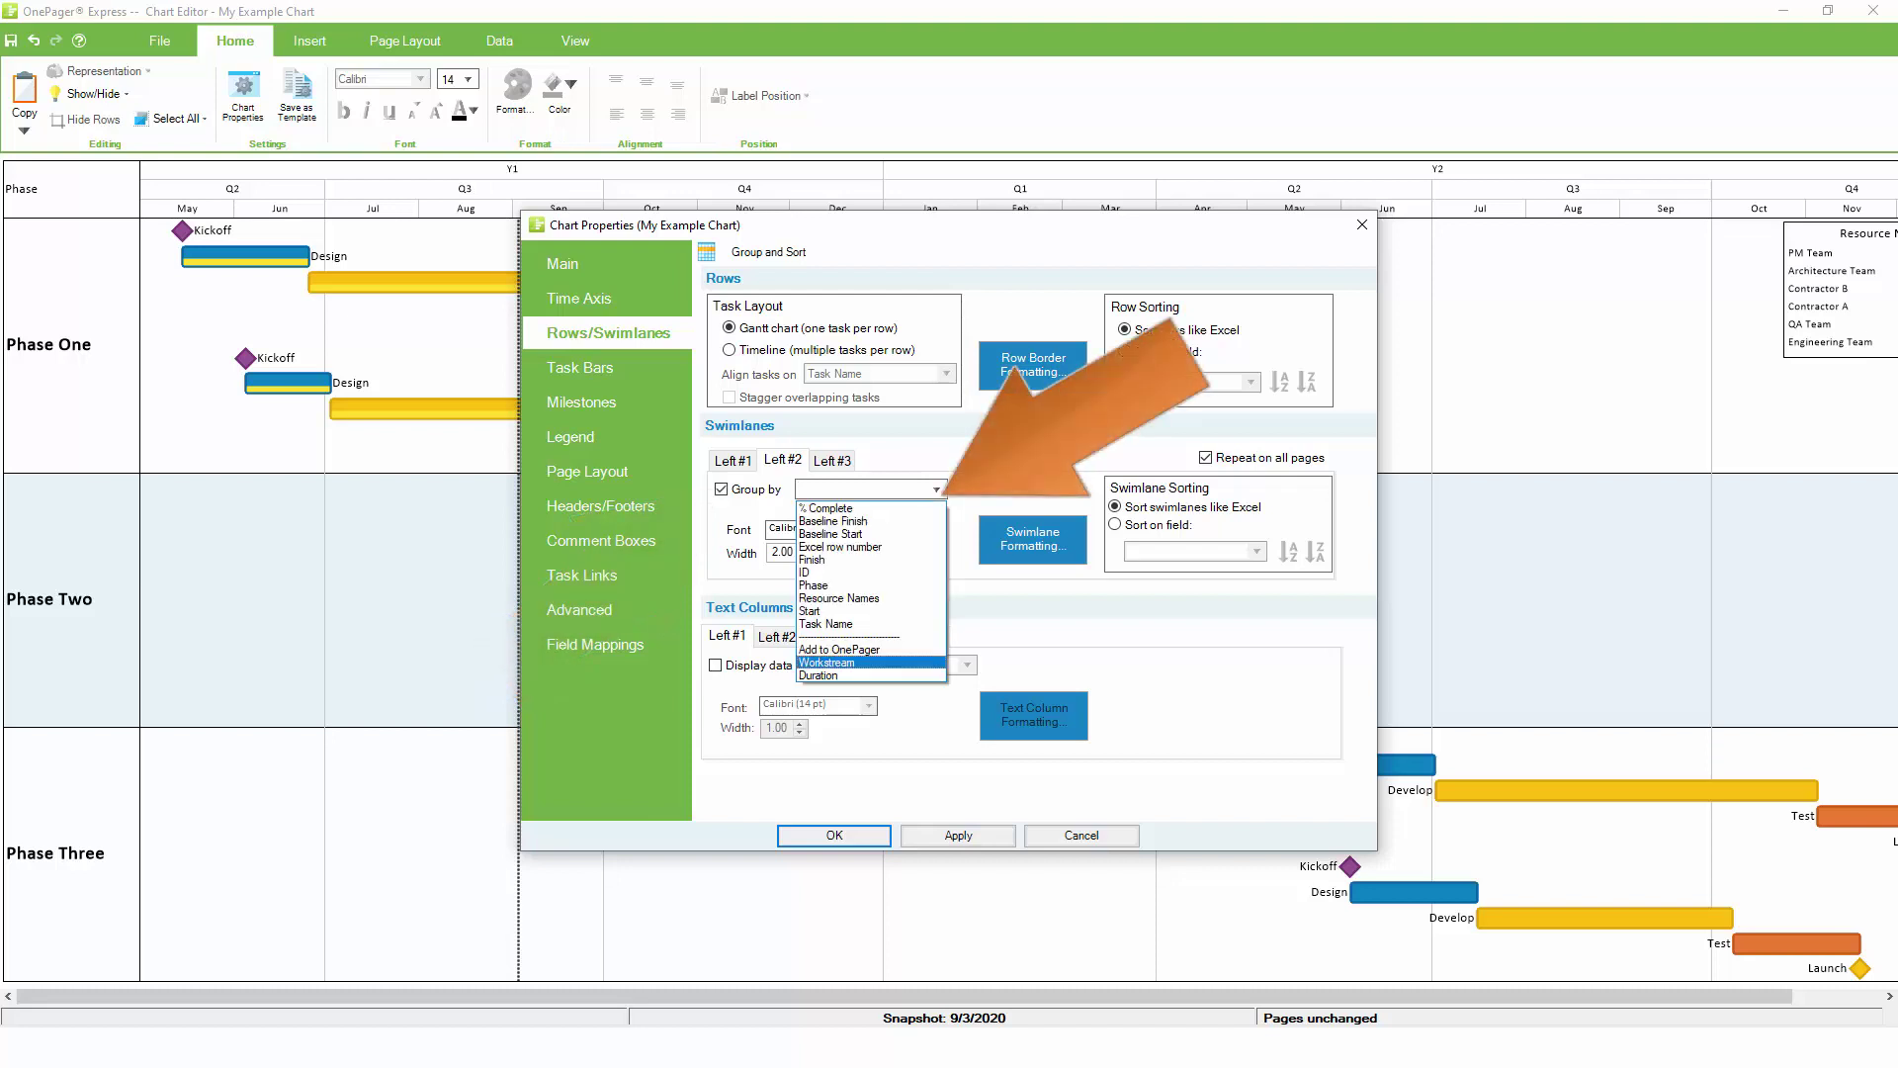
{"action": "key", "text": "Return"}
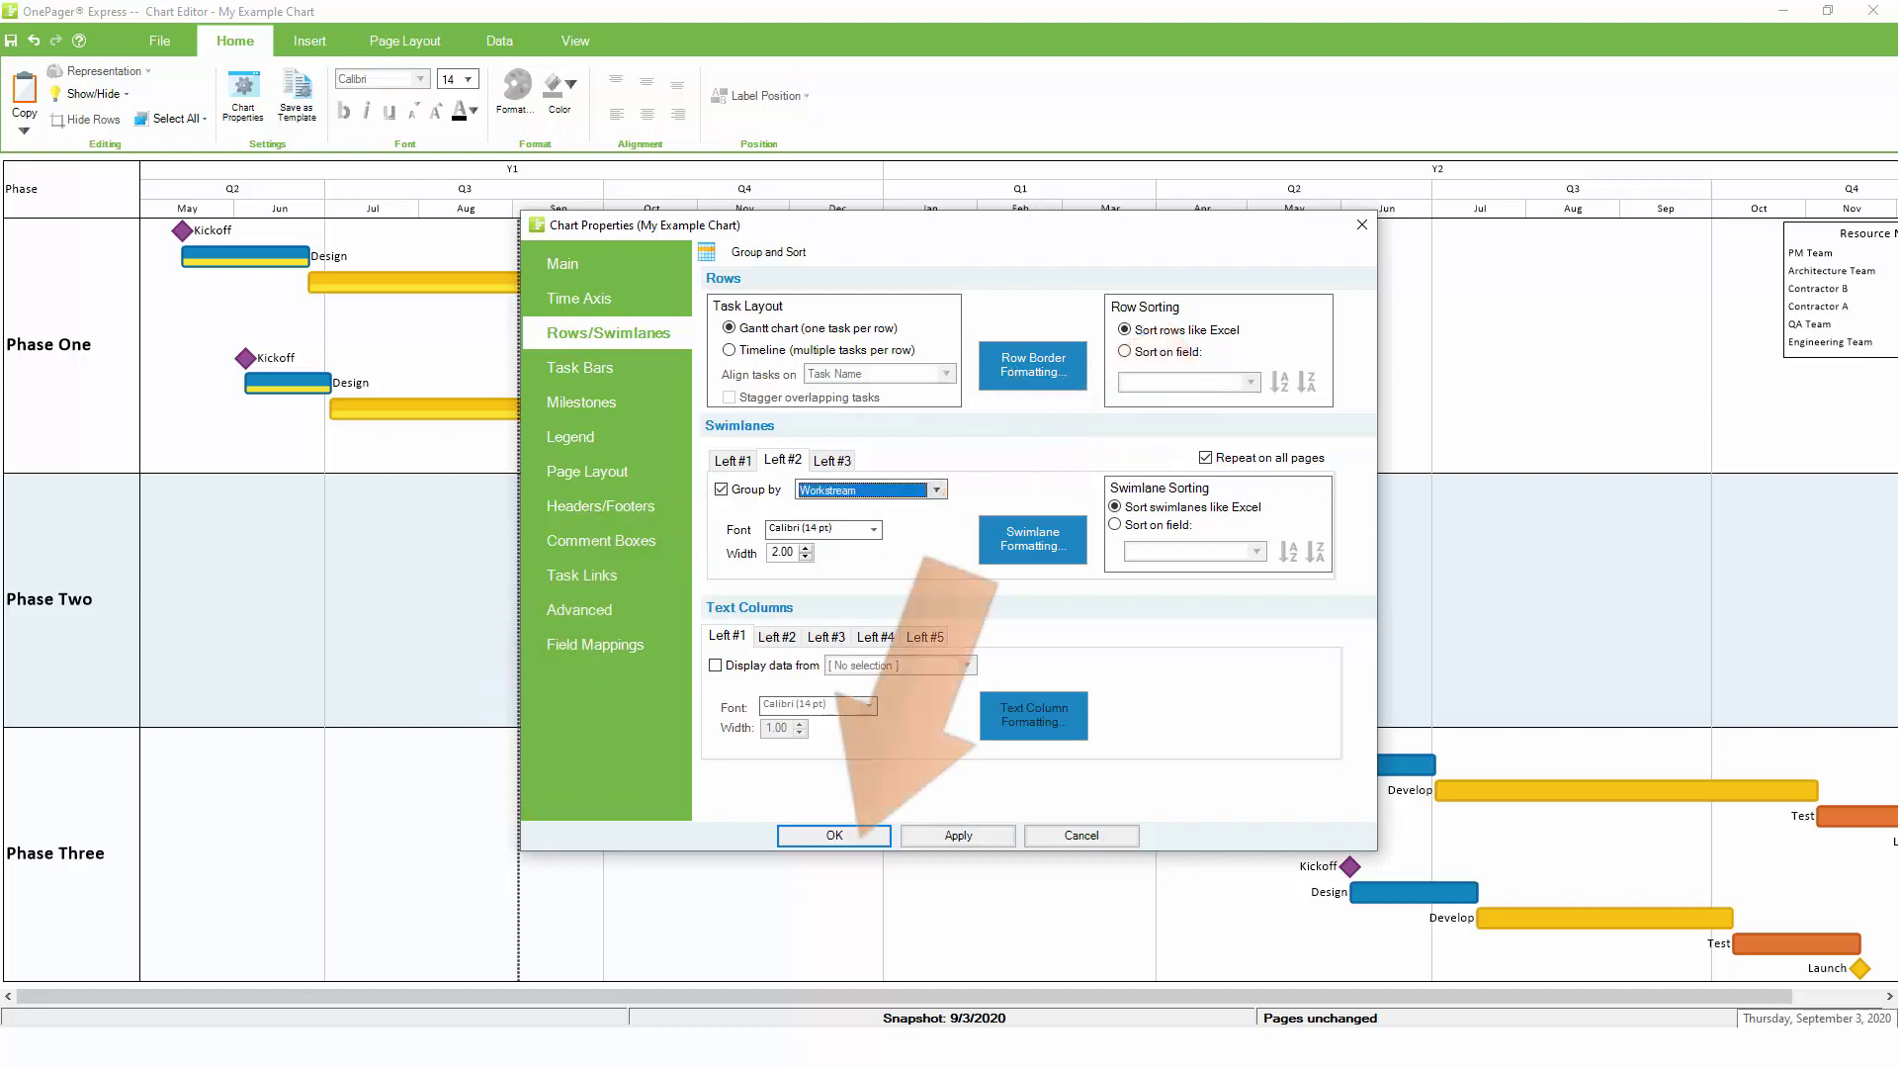
{"action": "key", "text": "Return"}
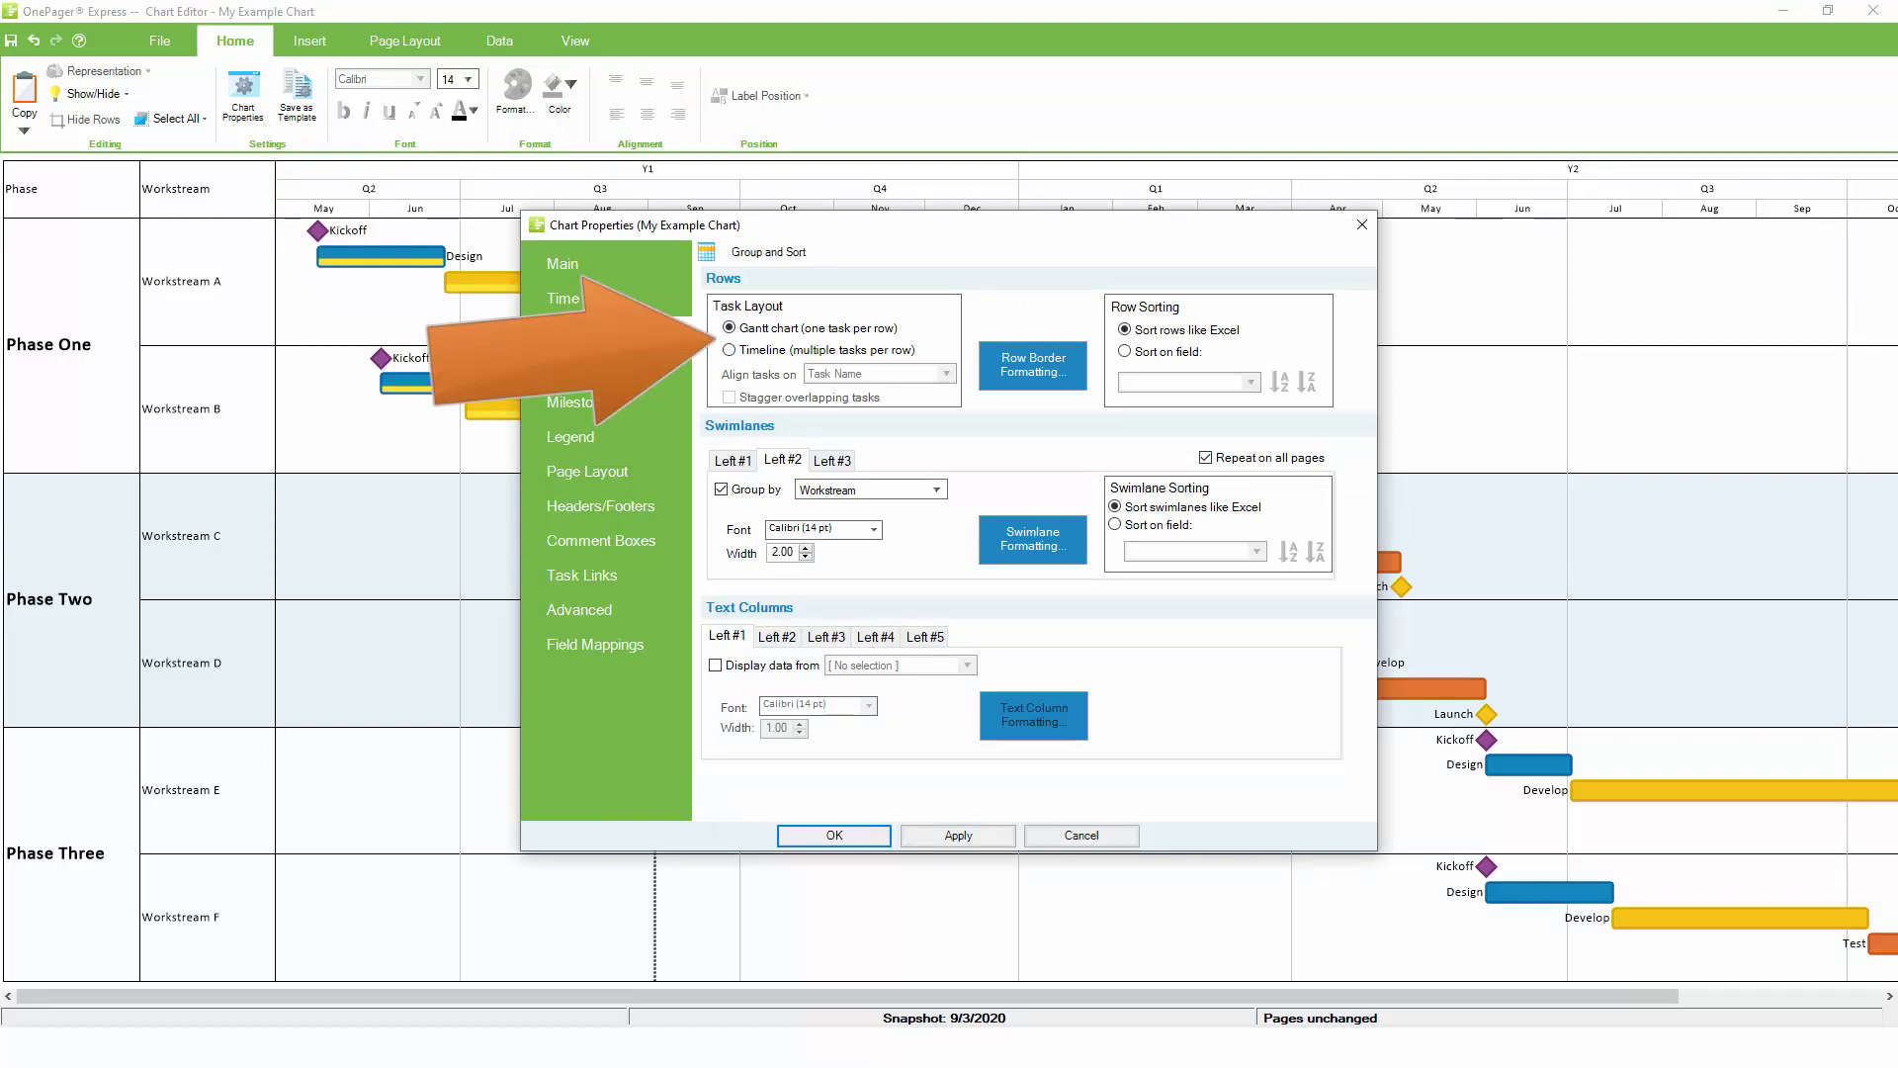
Lay out tasks as a multi-task timeline aligned on Workstream, then view Page Layout settings.
{"action": "left_click", "coordinate": [729, 350]}
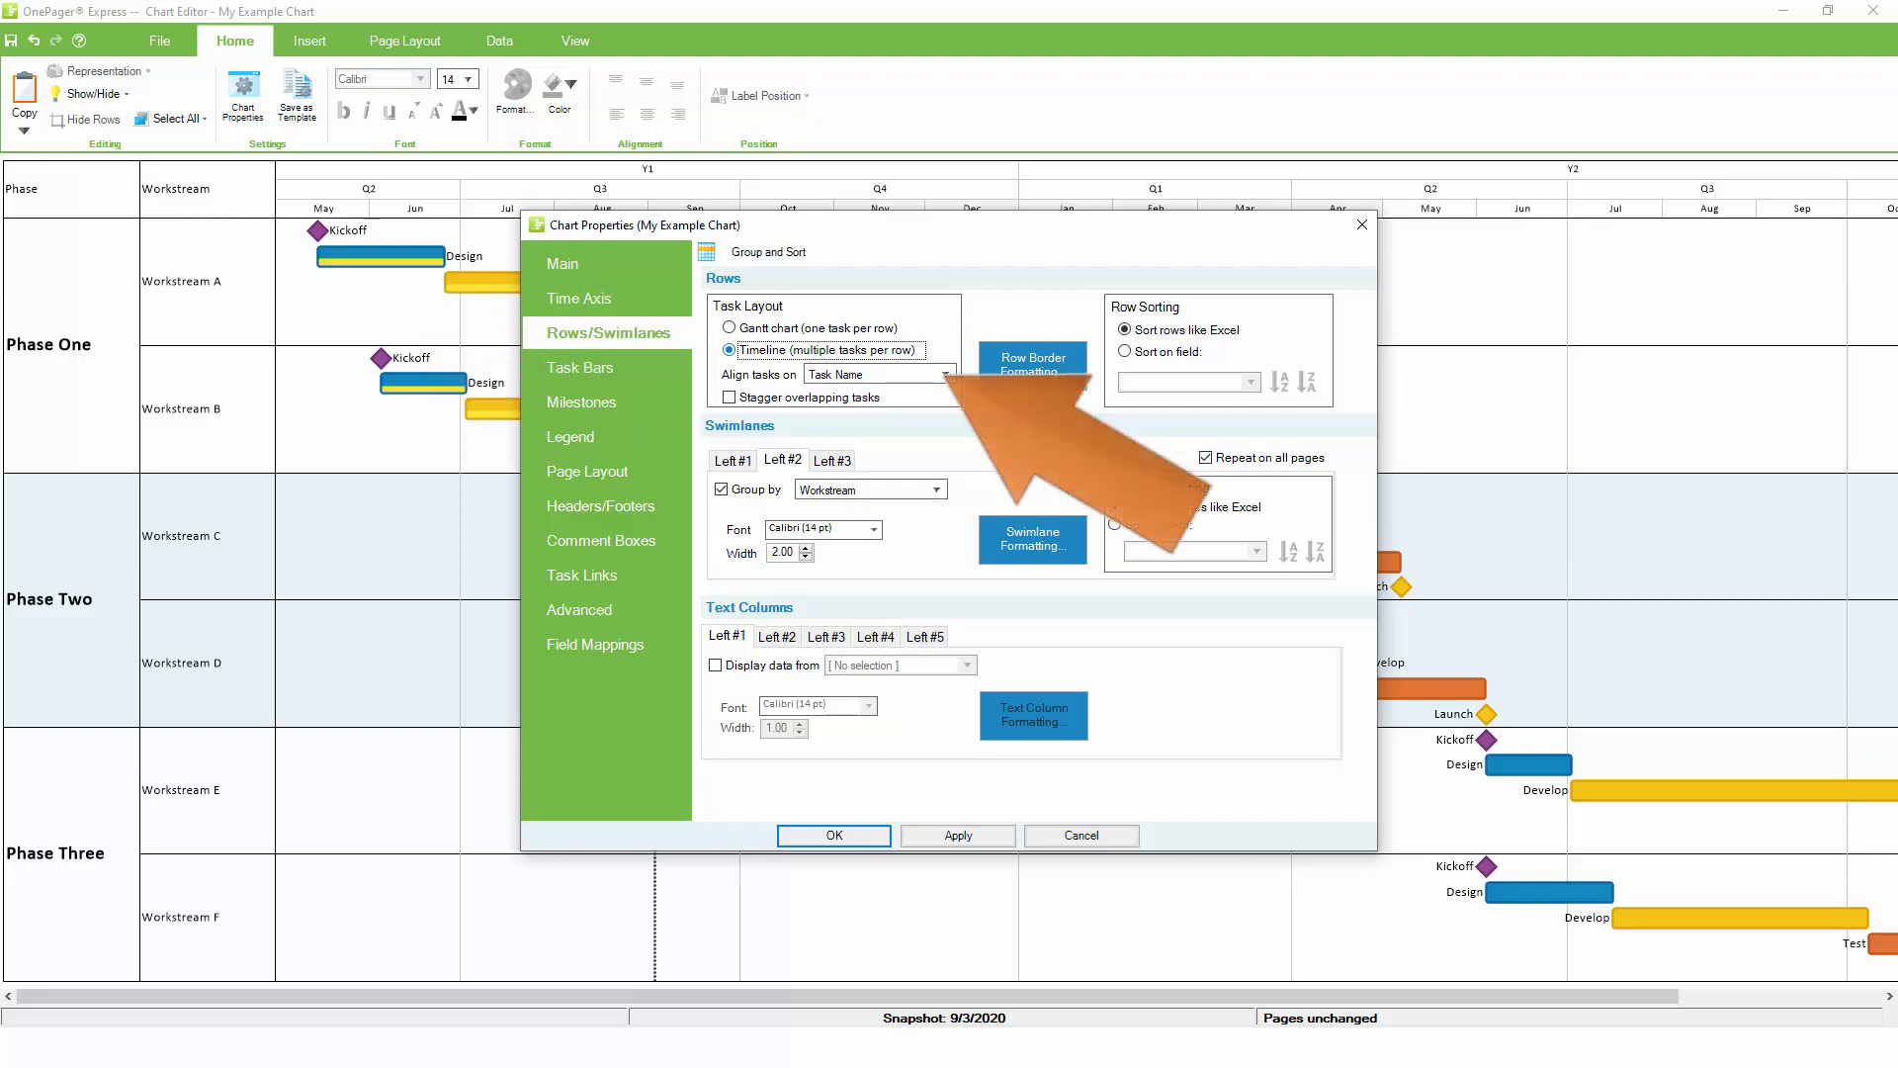
{"action": "left_click", "coordinate": [946, 374]}
{"action": "left_click", "coordinate": [870, 549]}
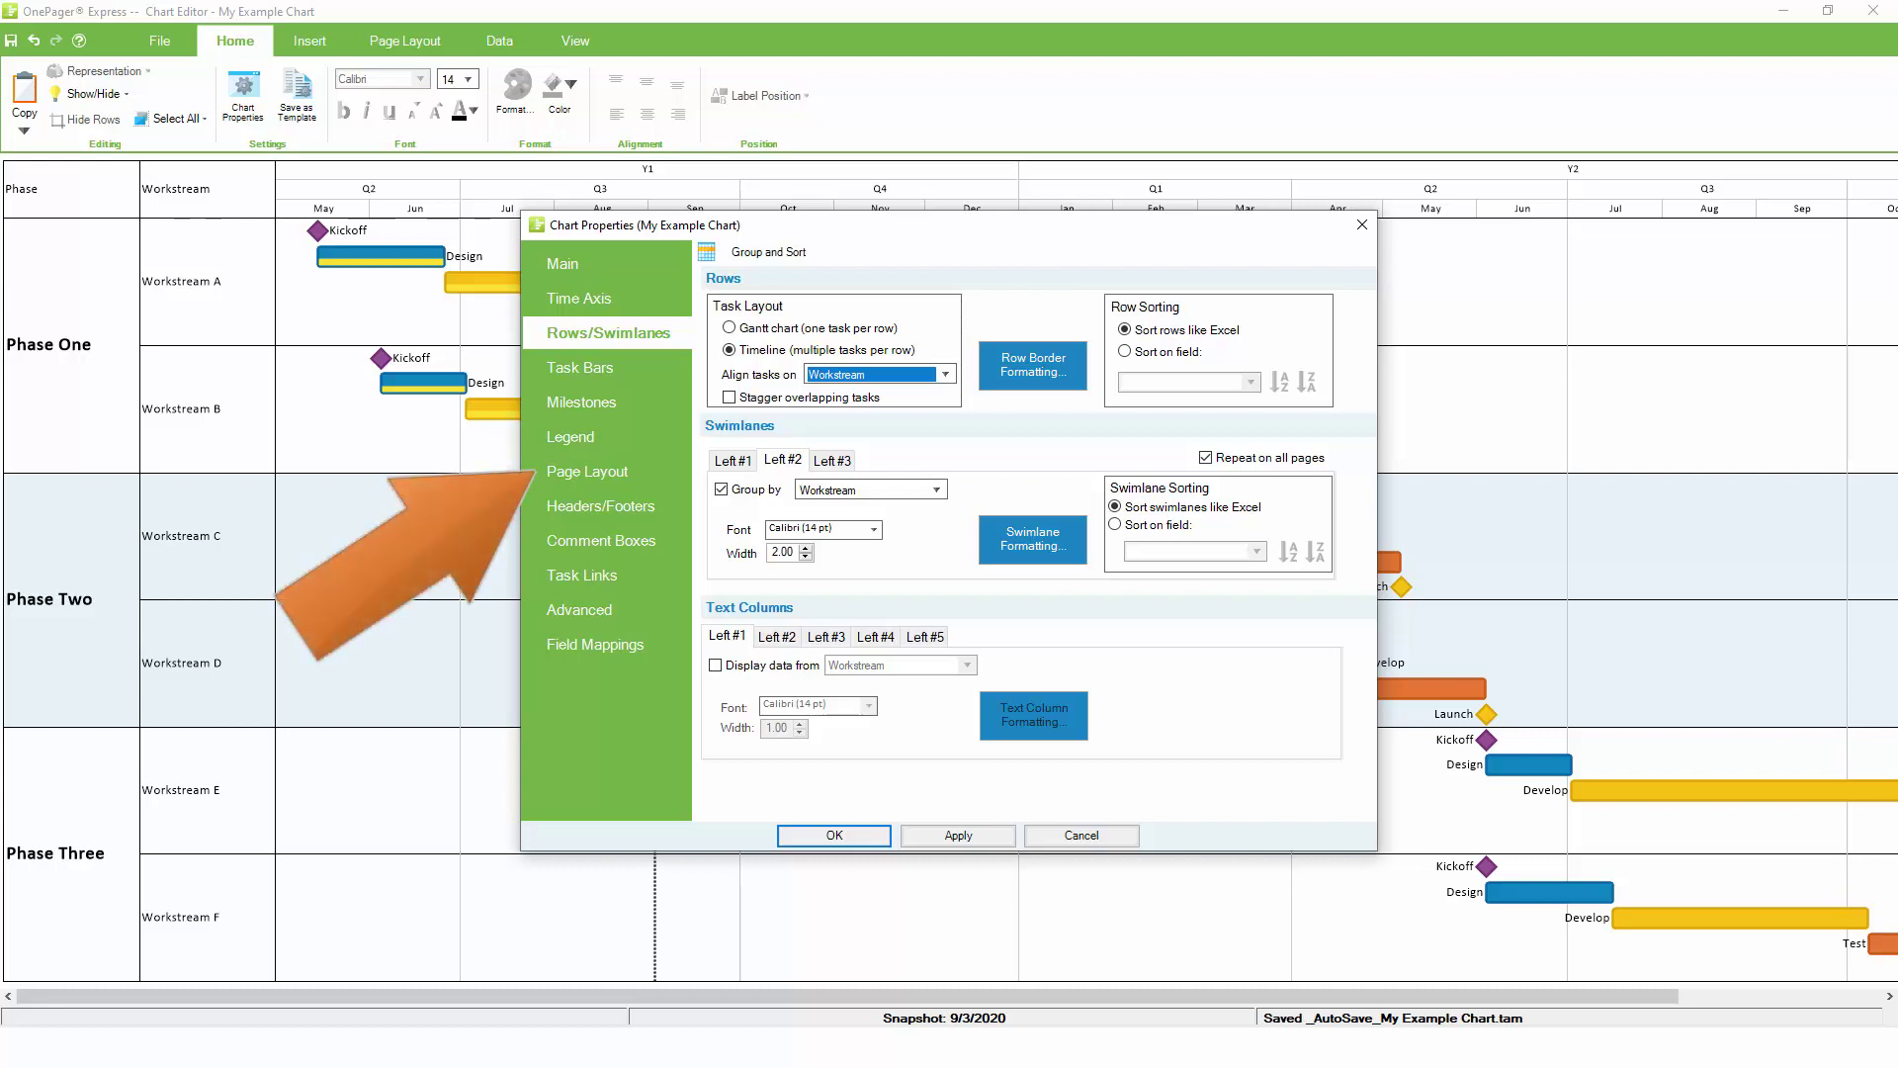
{"action": "left_click", "coordinate": [592, 470]}
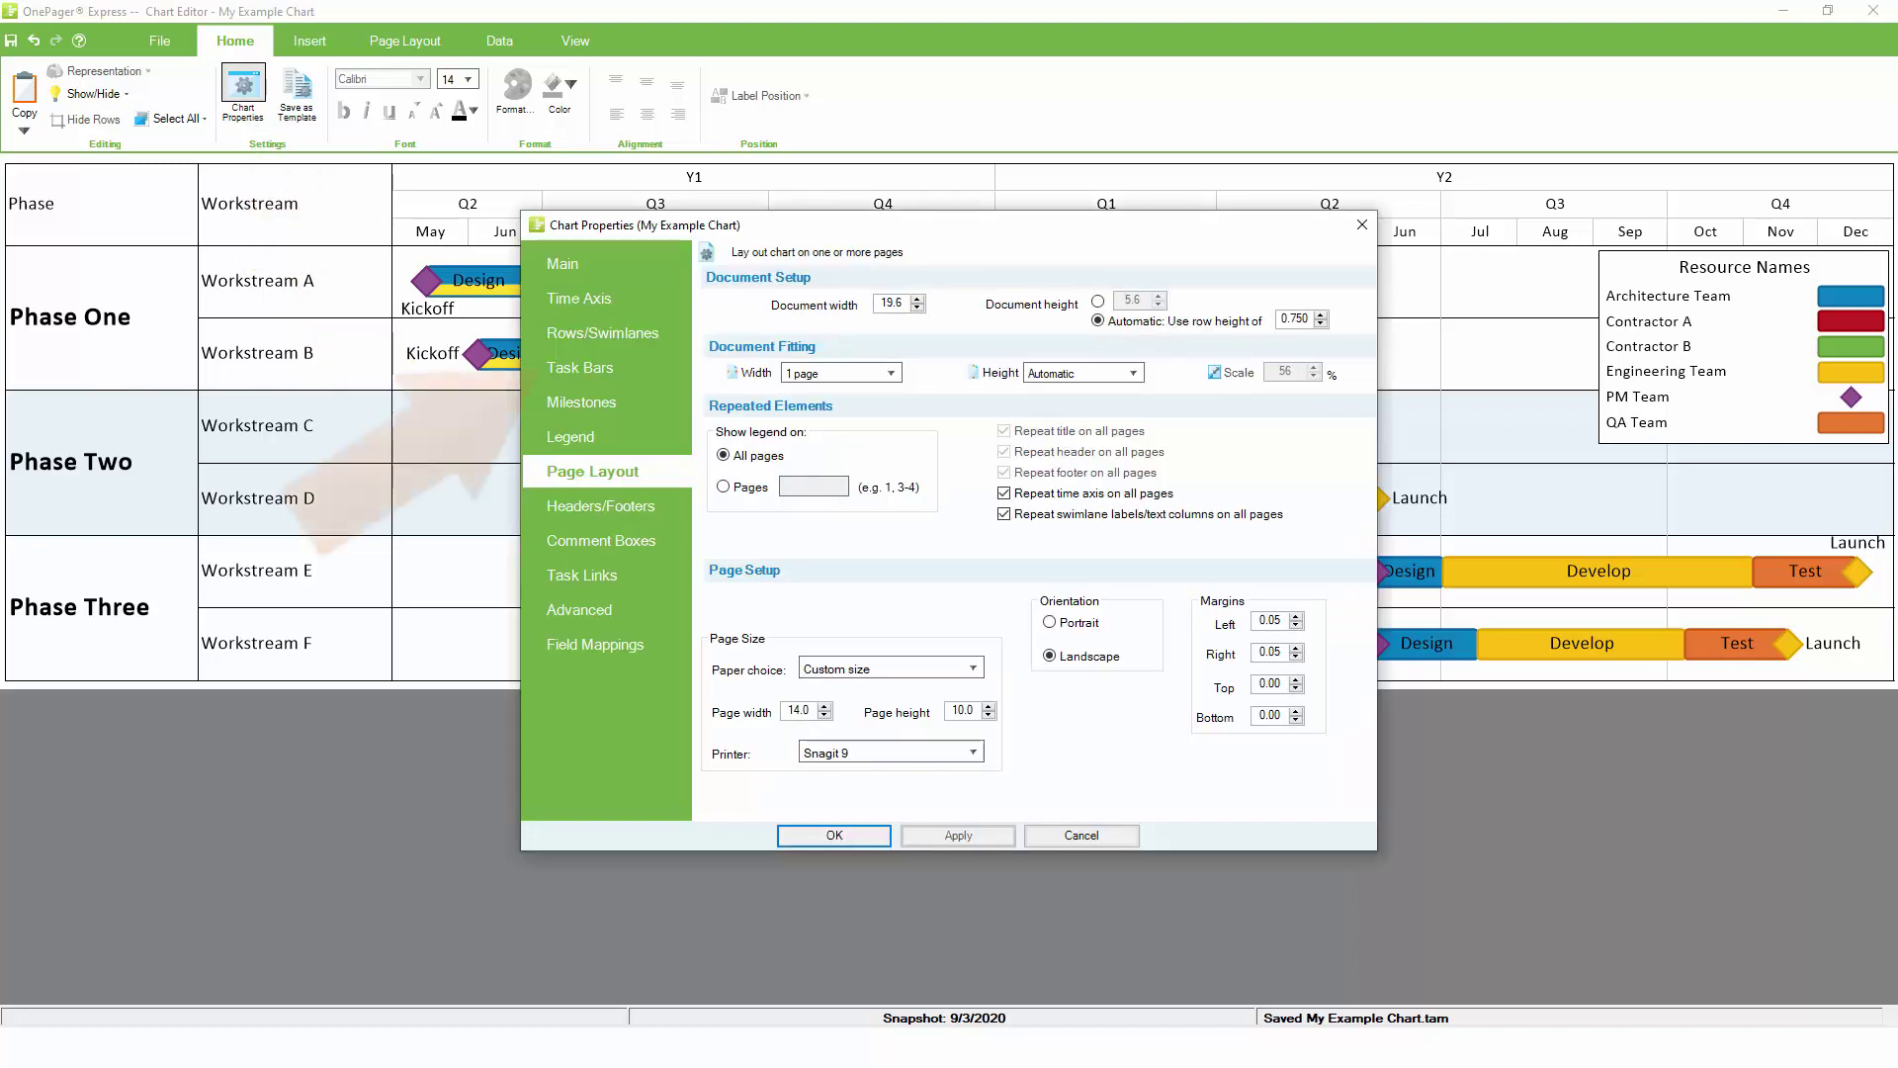
Show the Task Bars settings: height 0.30, border width 2, fill coloured by Resource Names.
{"action": "left_click", "coordinate": [583, 366]}
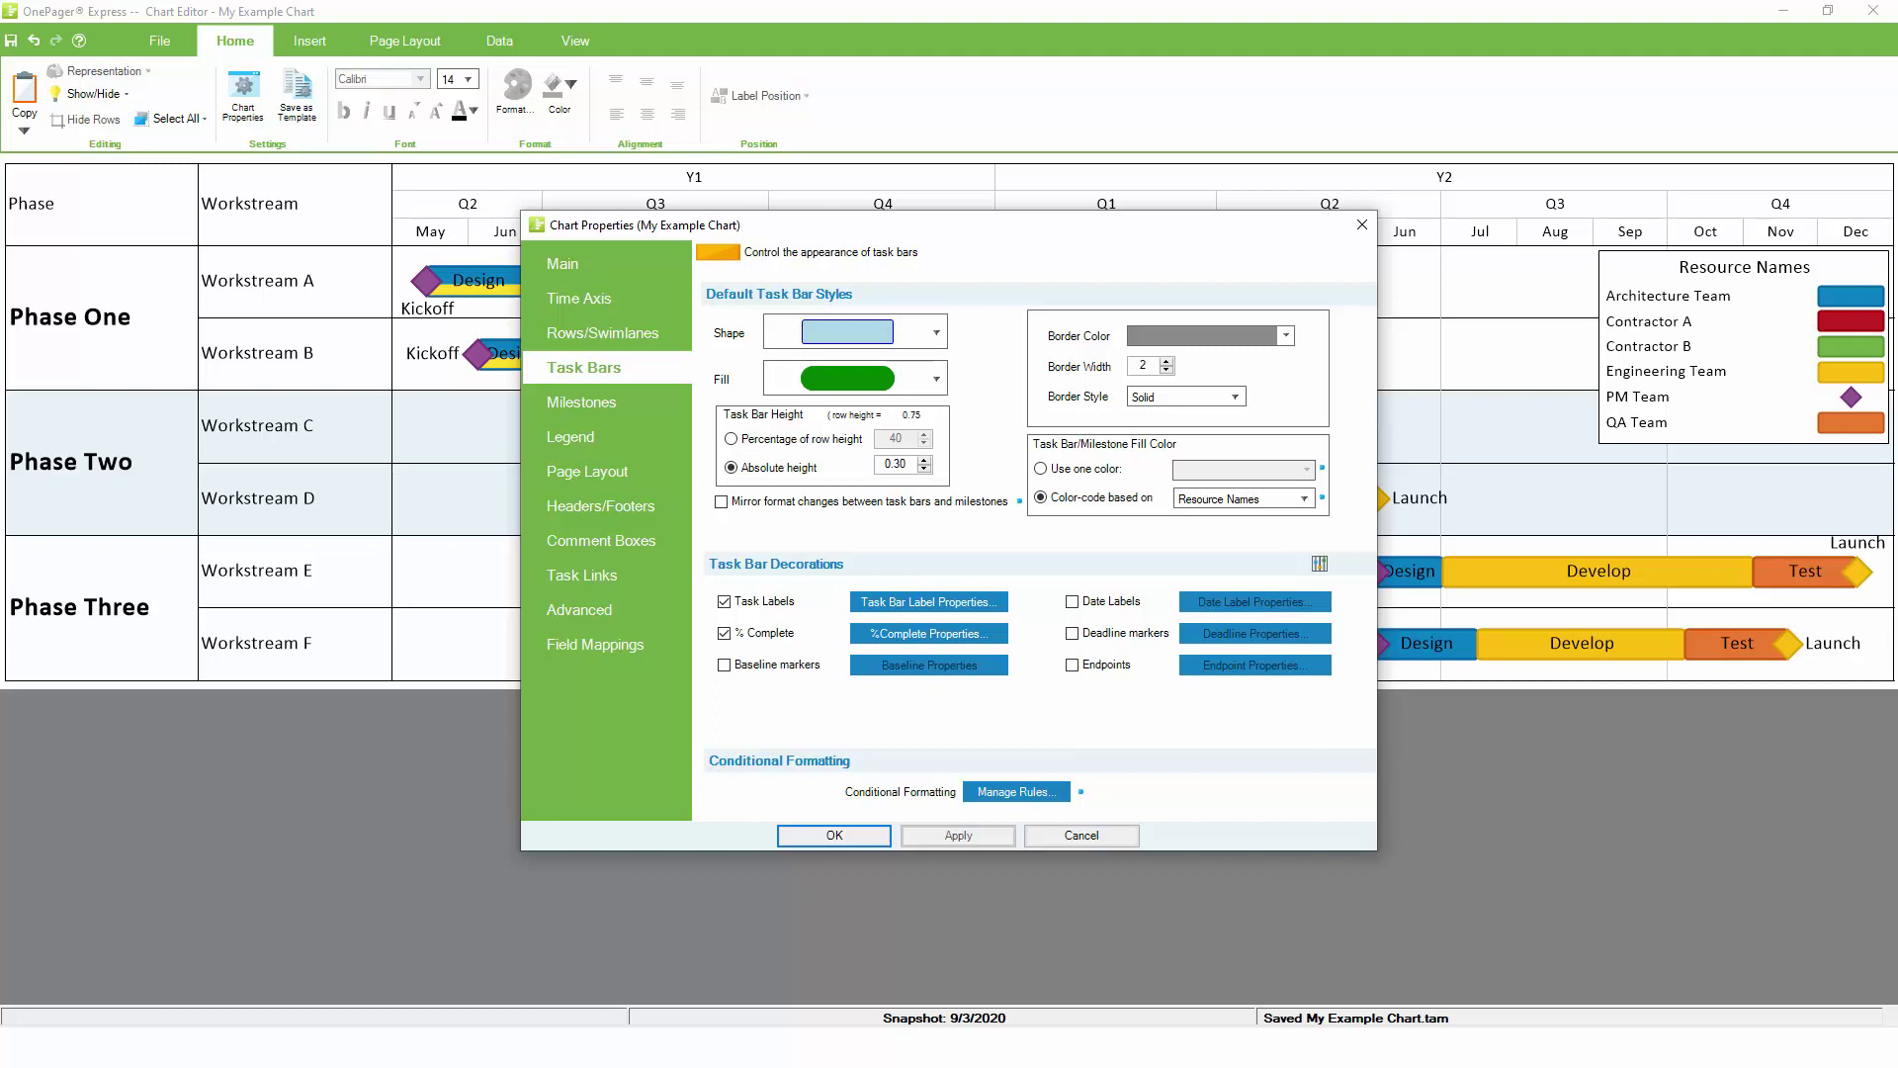
Apply a single fill colour to all task bars and milestones, then open Conditional Formatting Rules.
{"action": "left_click", "coordinate": [1041, 469]}
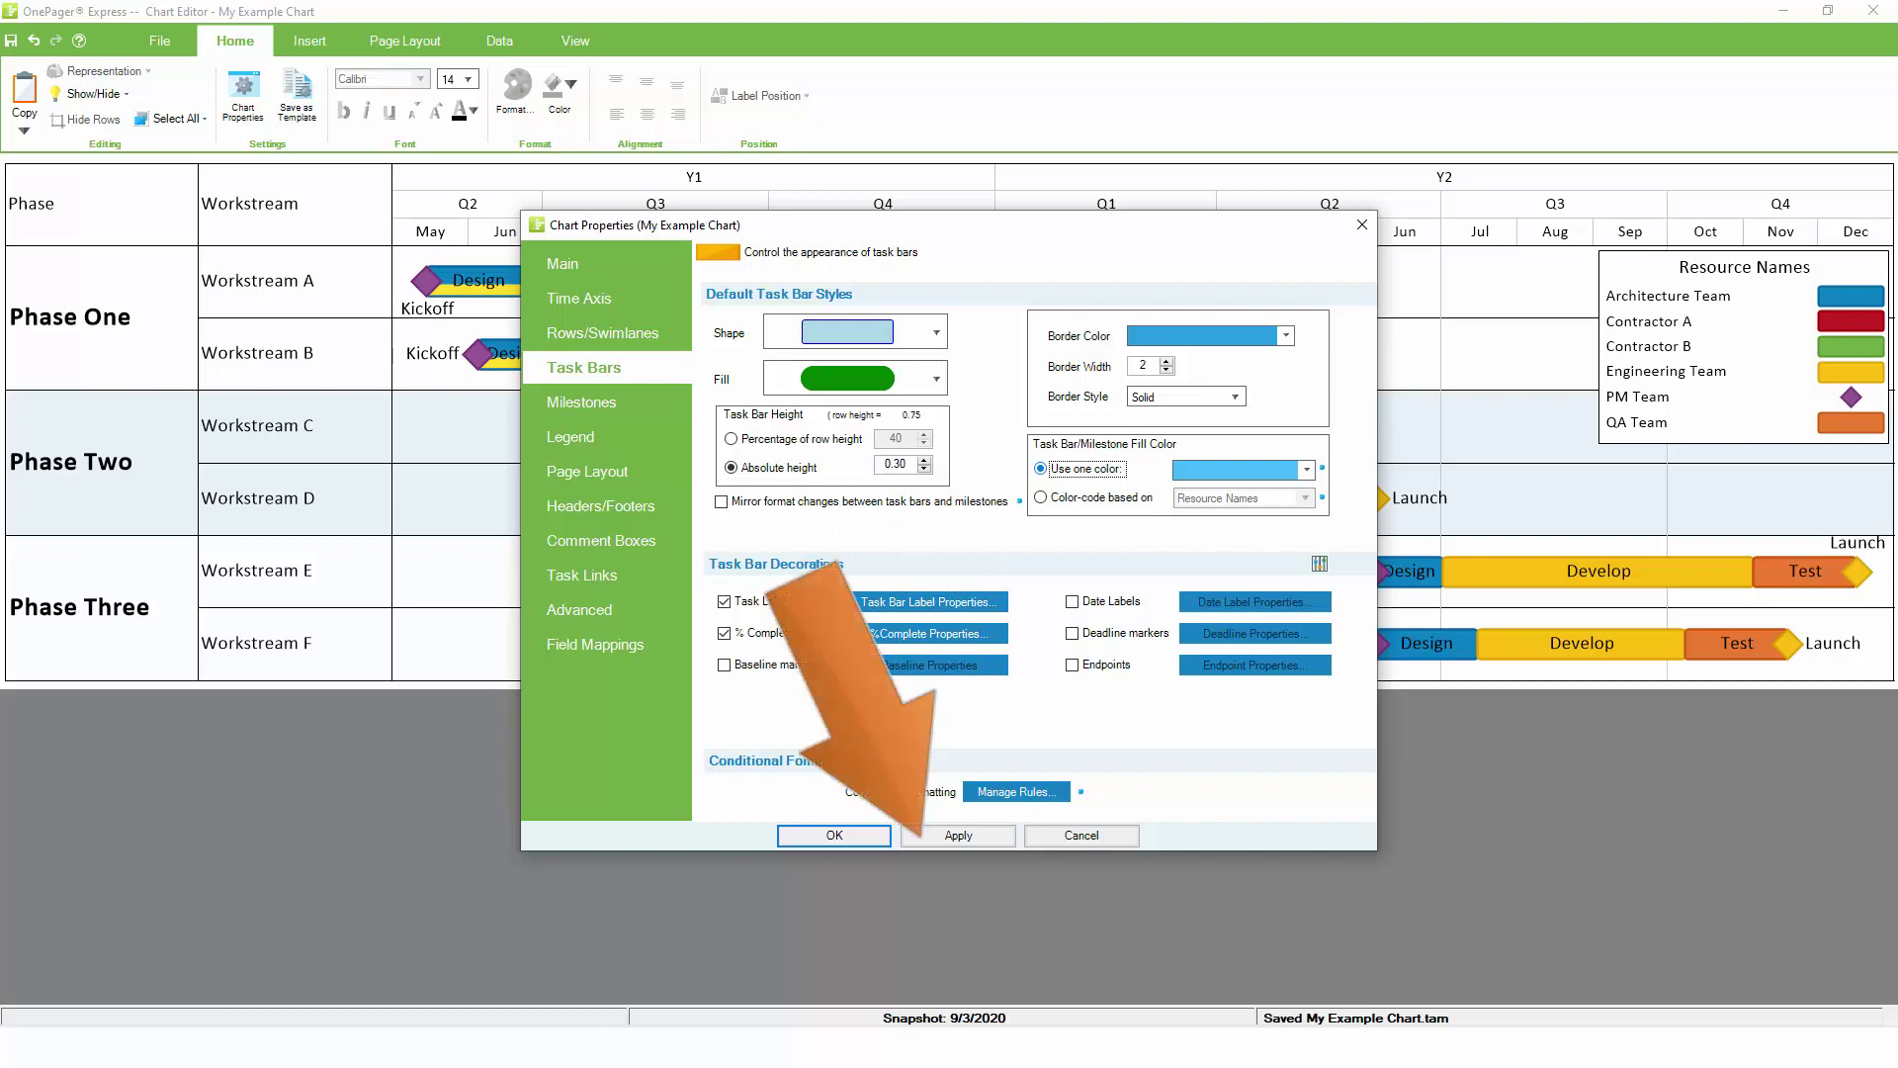
{"action": "left_click", "coordinate": [958, 835]}
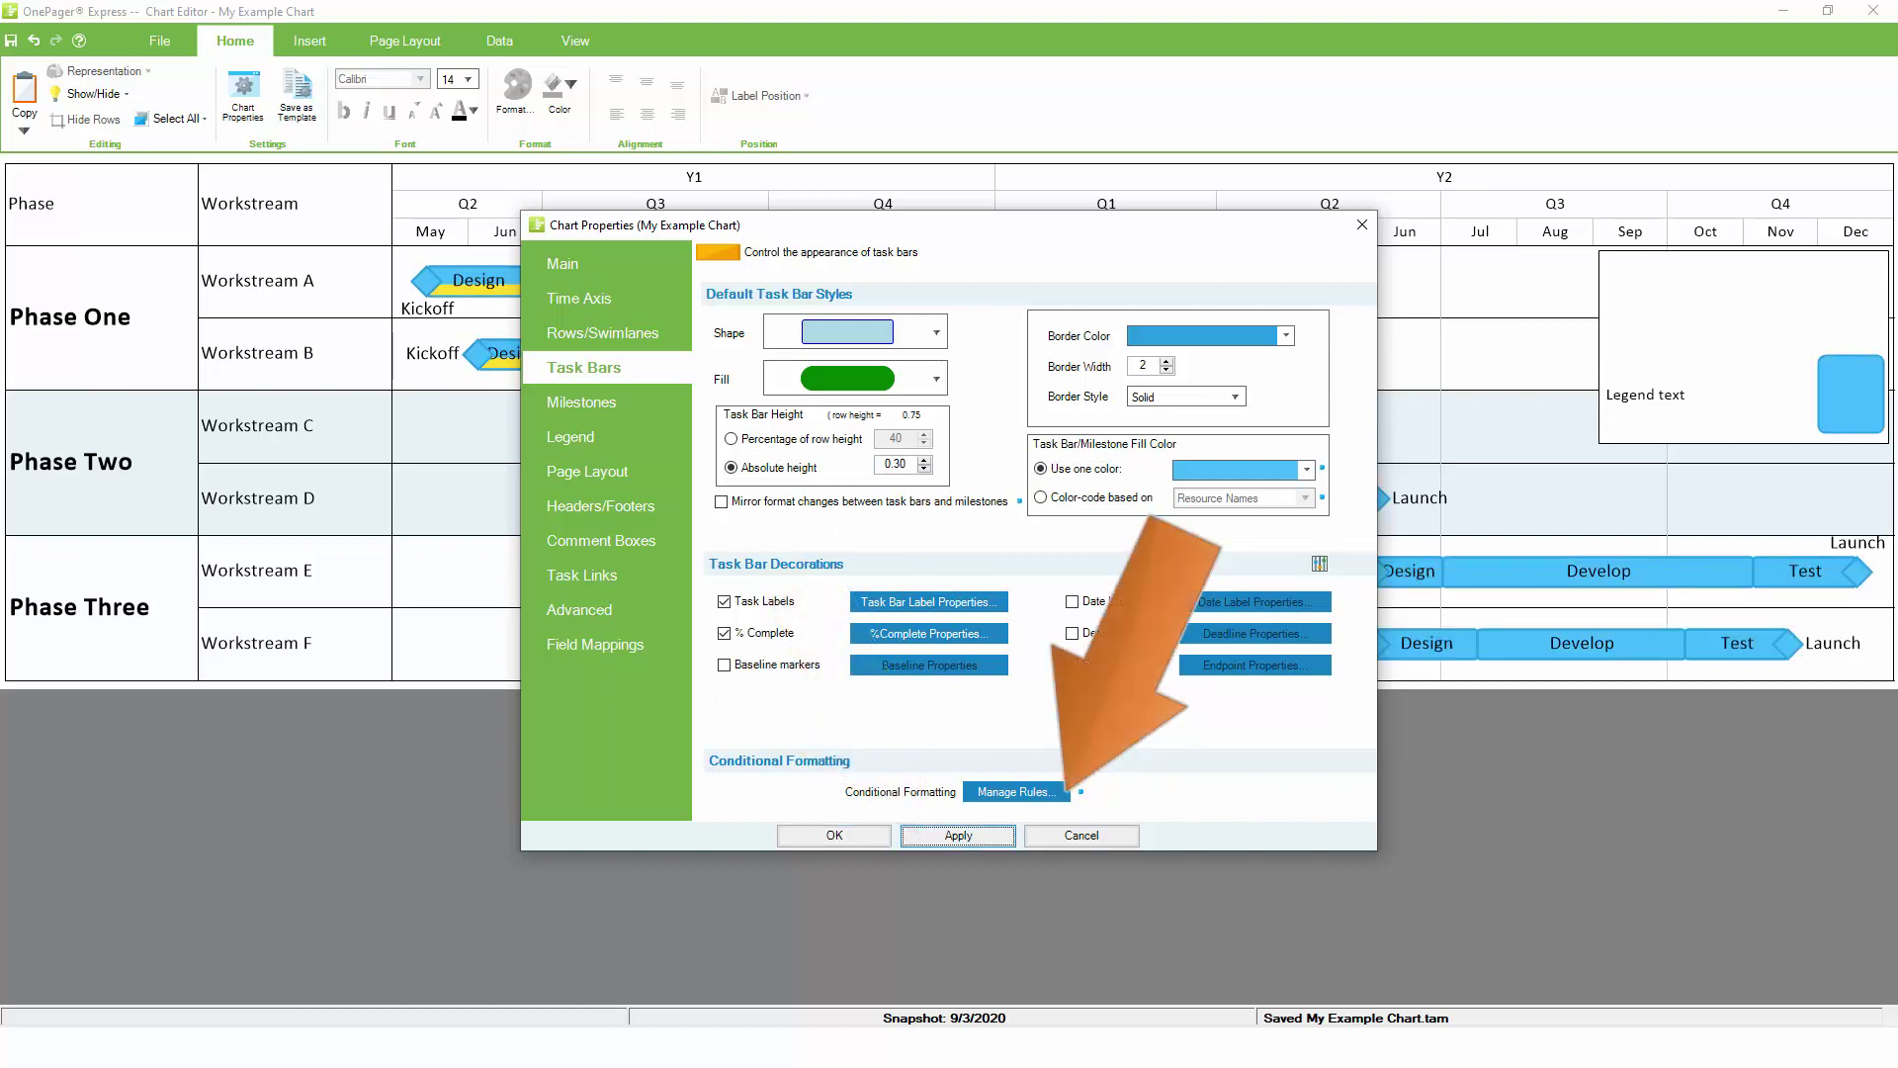
{"action": "left_click", "coordinate": [1017, 791]}
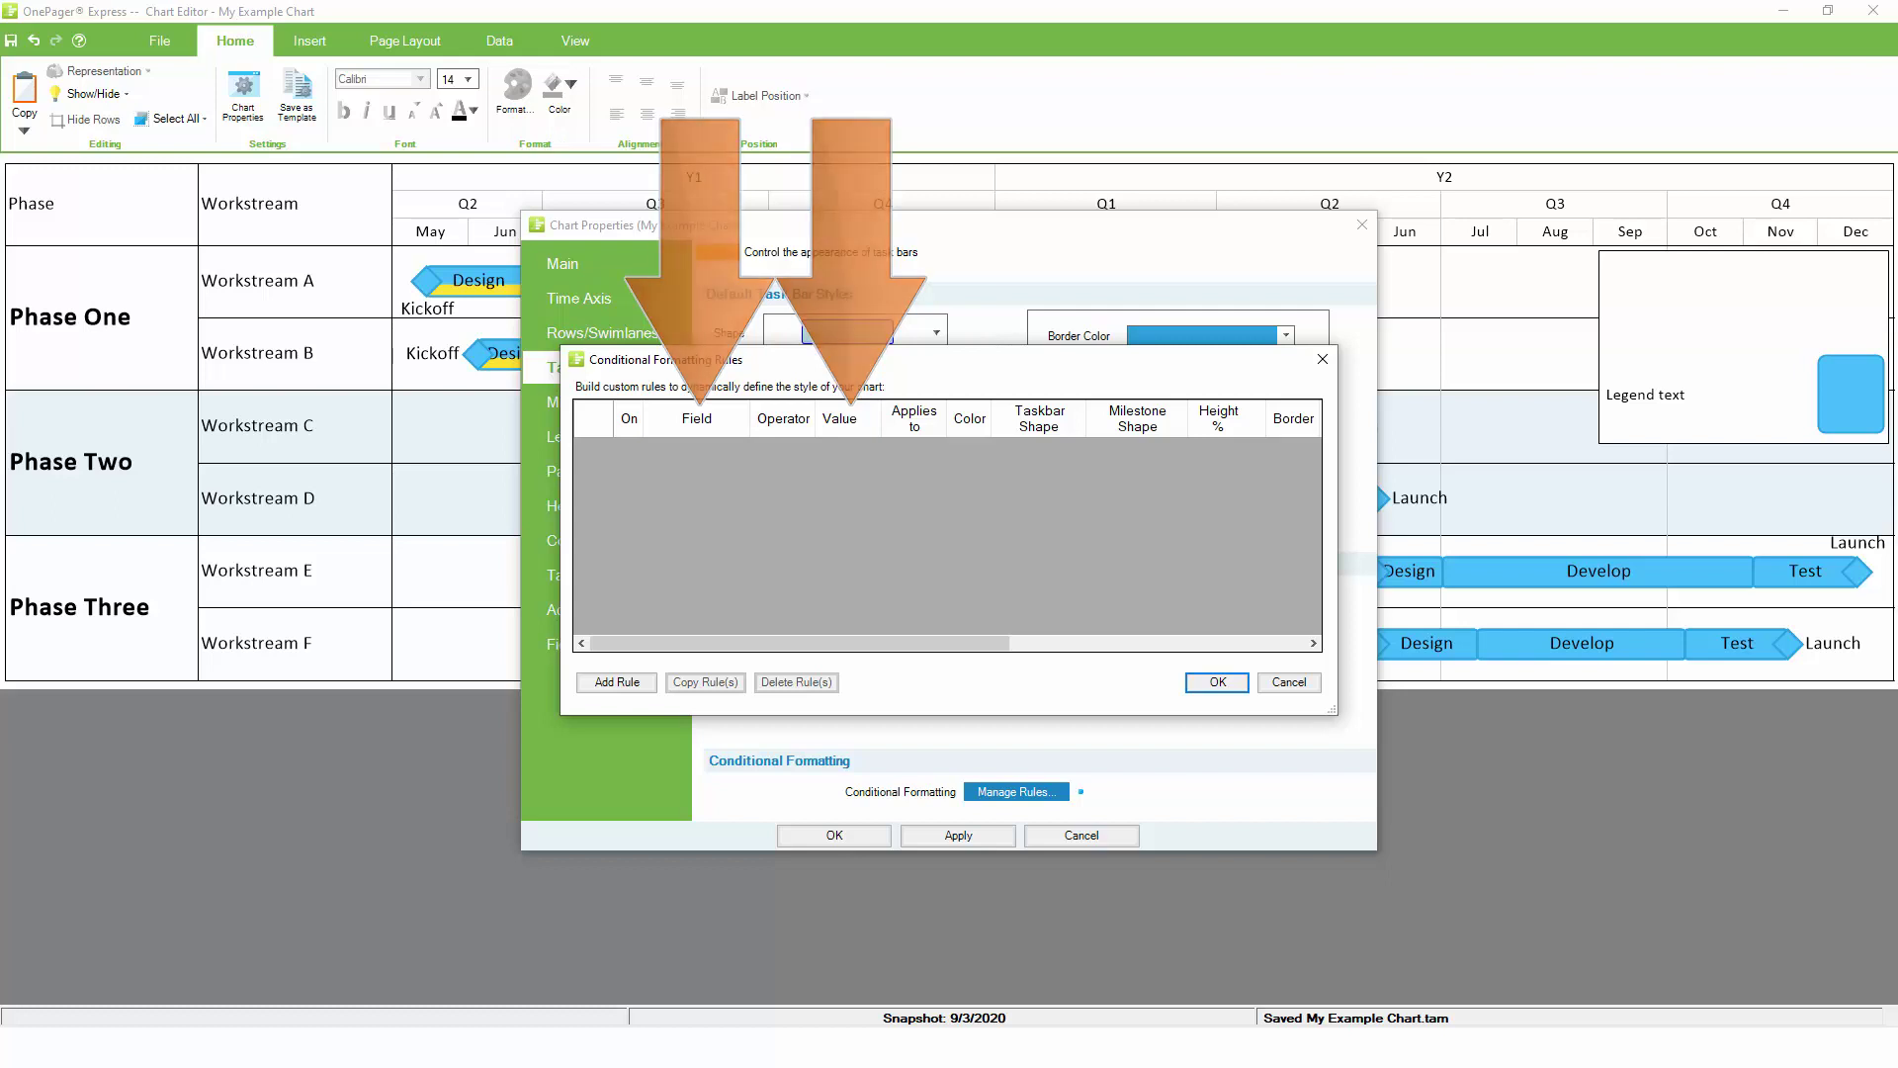
Add a Task Name rule for Kickoff tasks and choose its colour.
{"action": "left_click", "coordinate": [617, 683]}
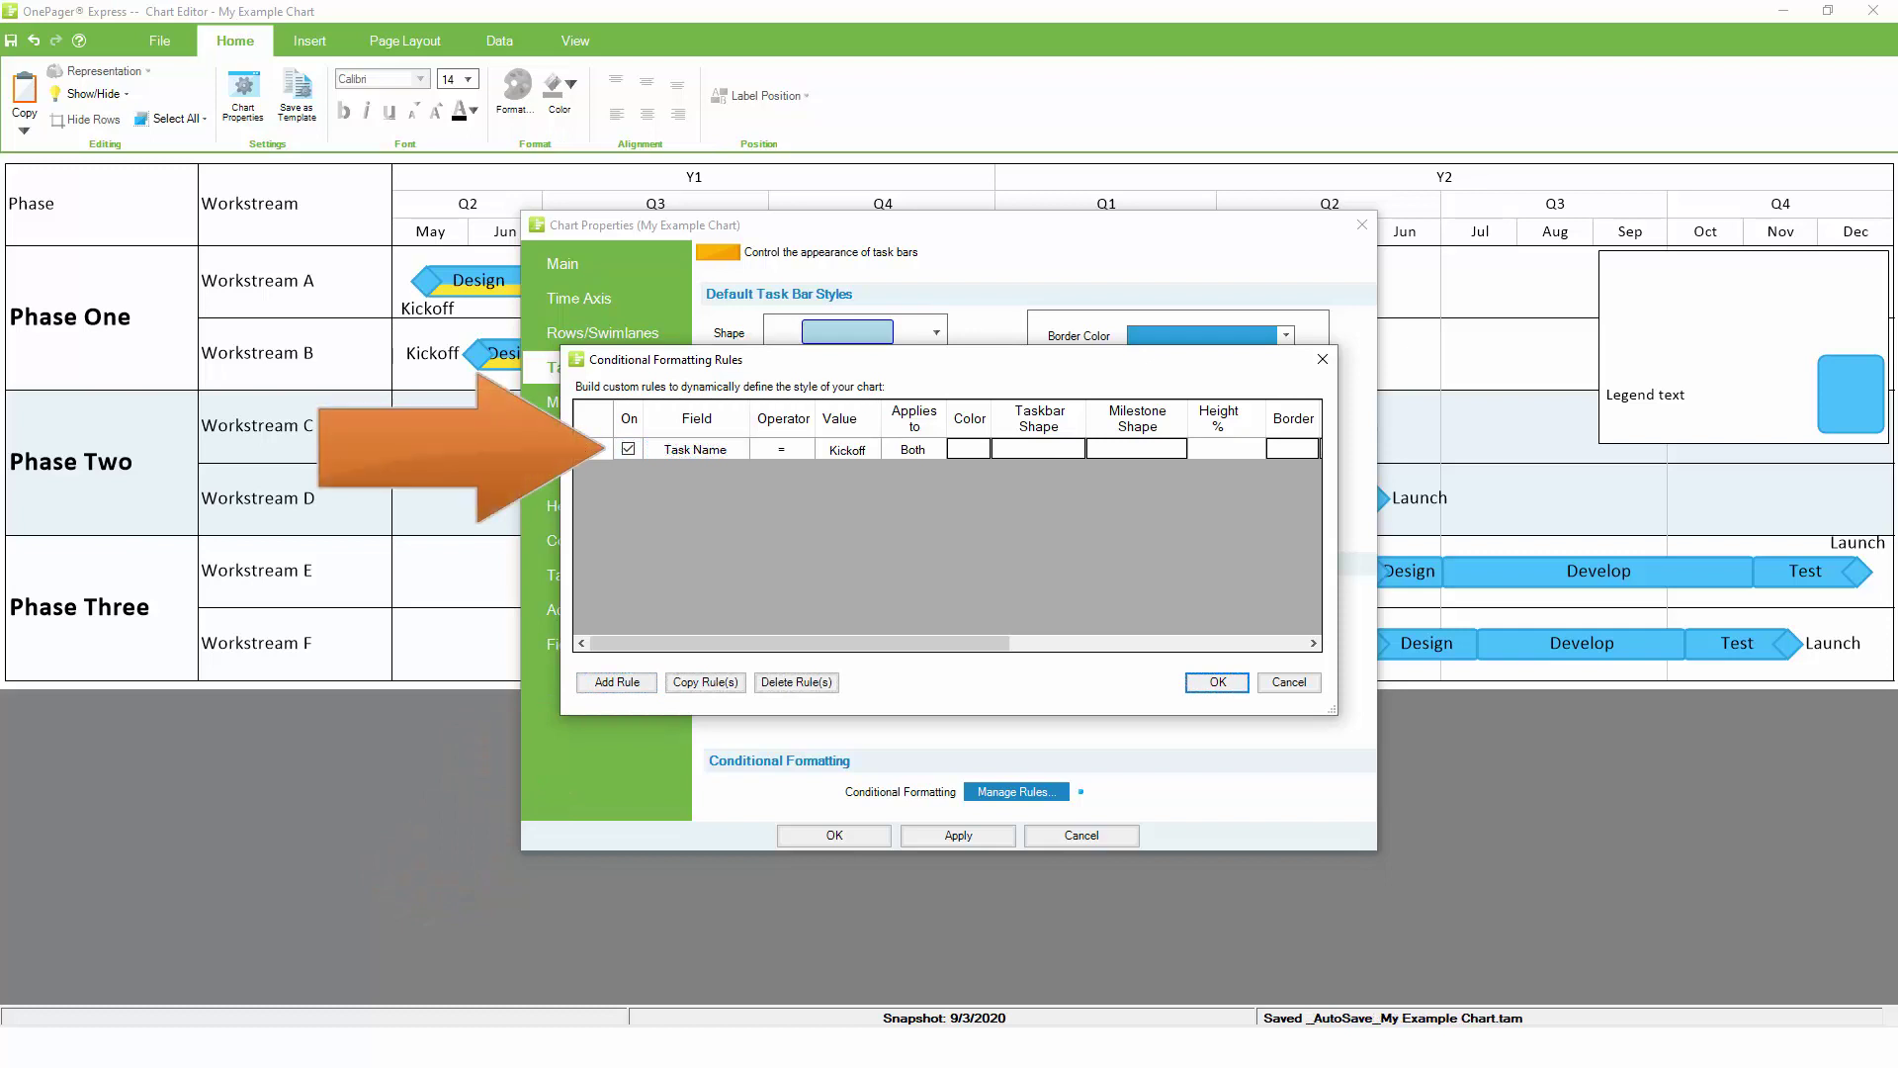
{"action": "left_click", "coordinate": [969, 449]}
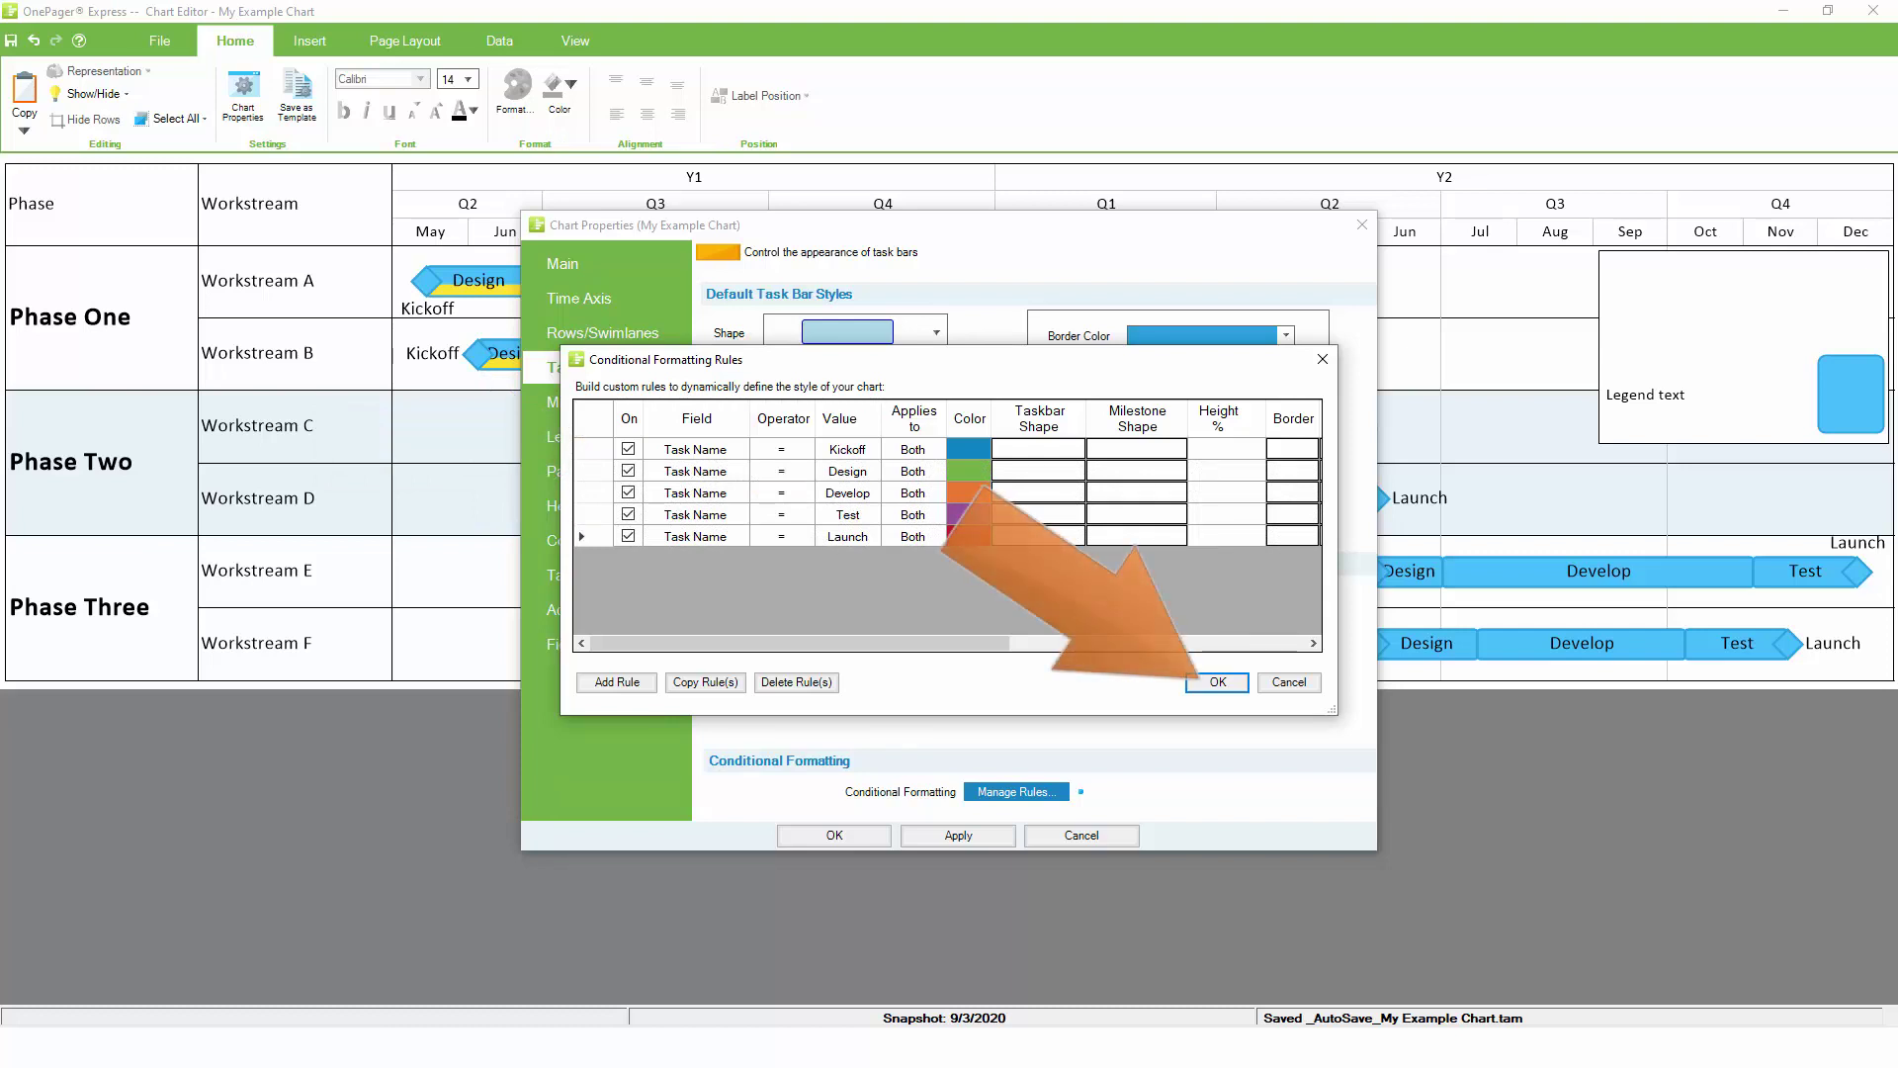
Confirm the colour rules and apply them so bars show rule colours with a Task Name legend.
{"action": "key", "text": "Return"}
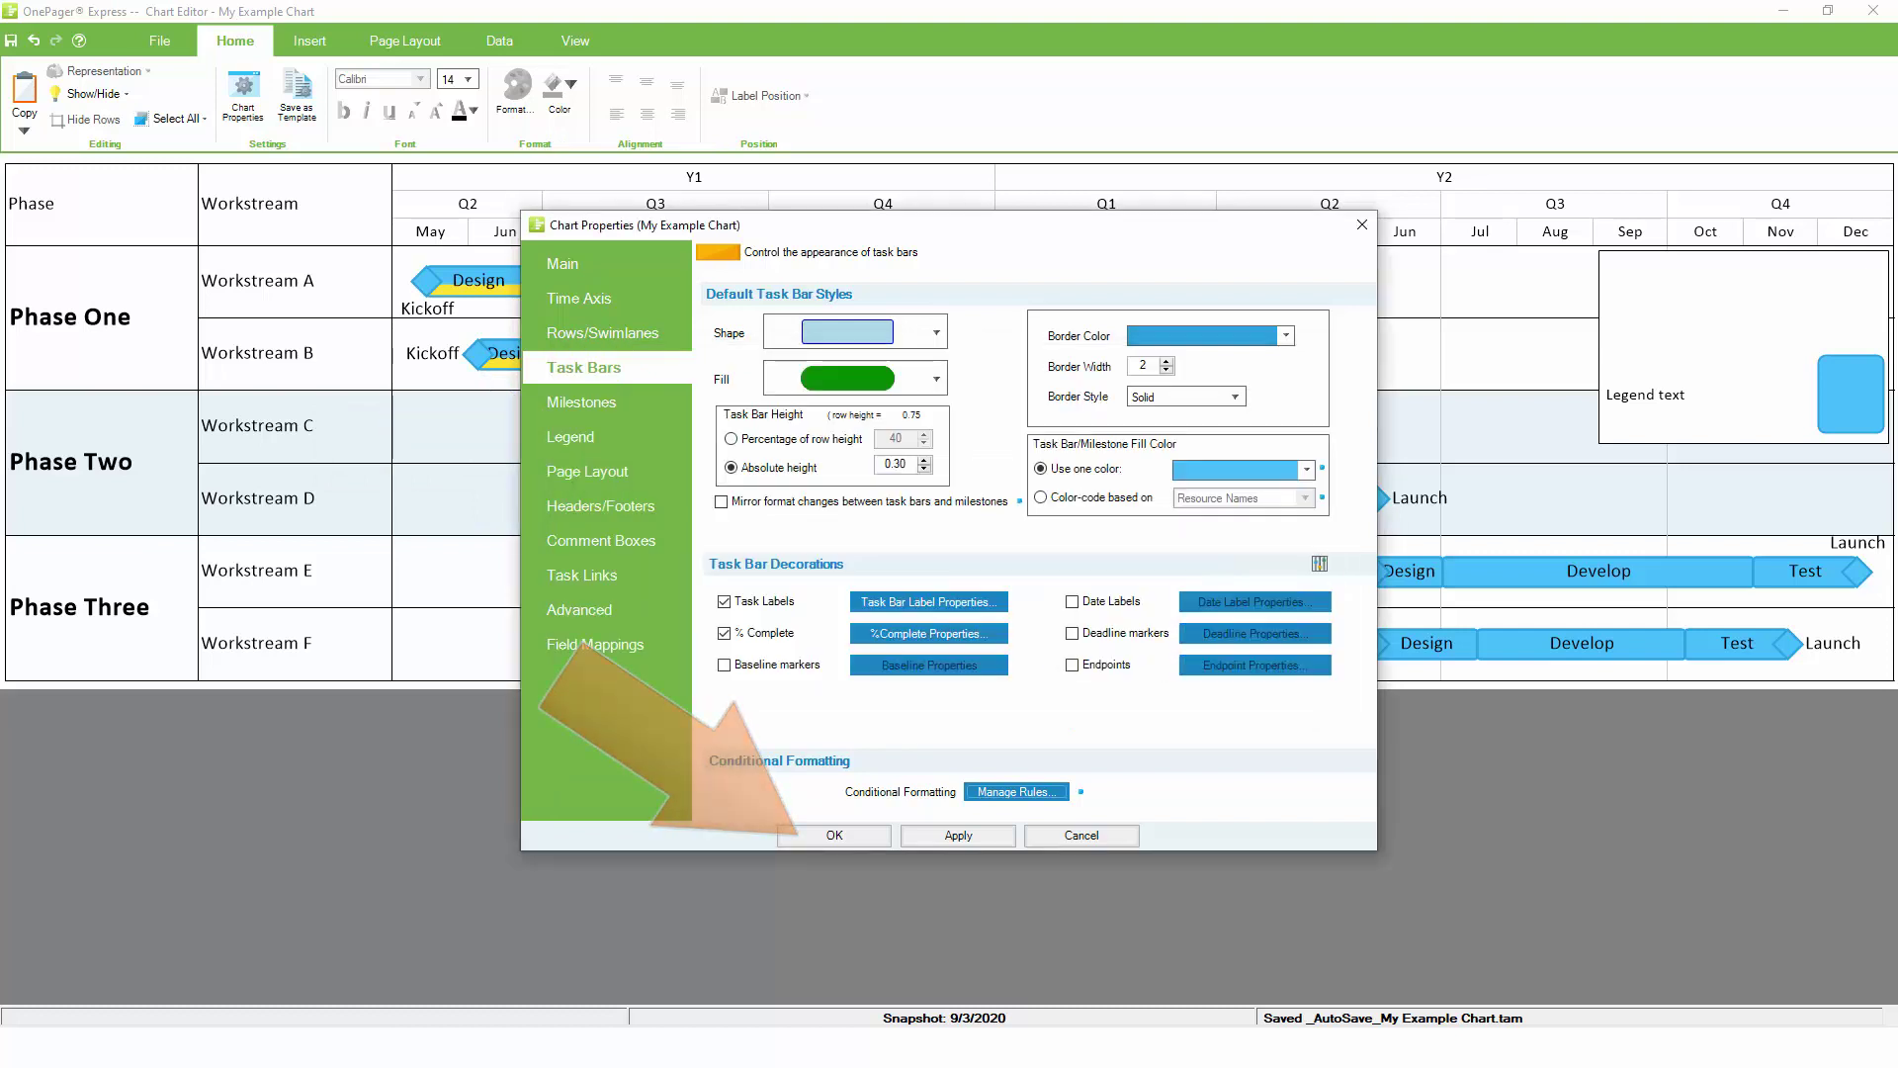
{"action": "key", "text": "Return"}
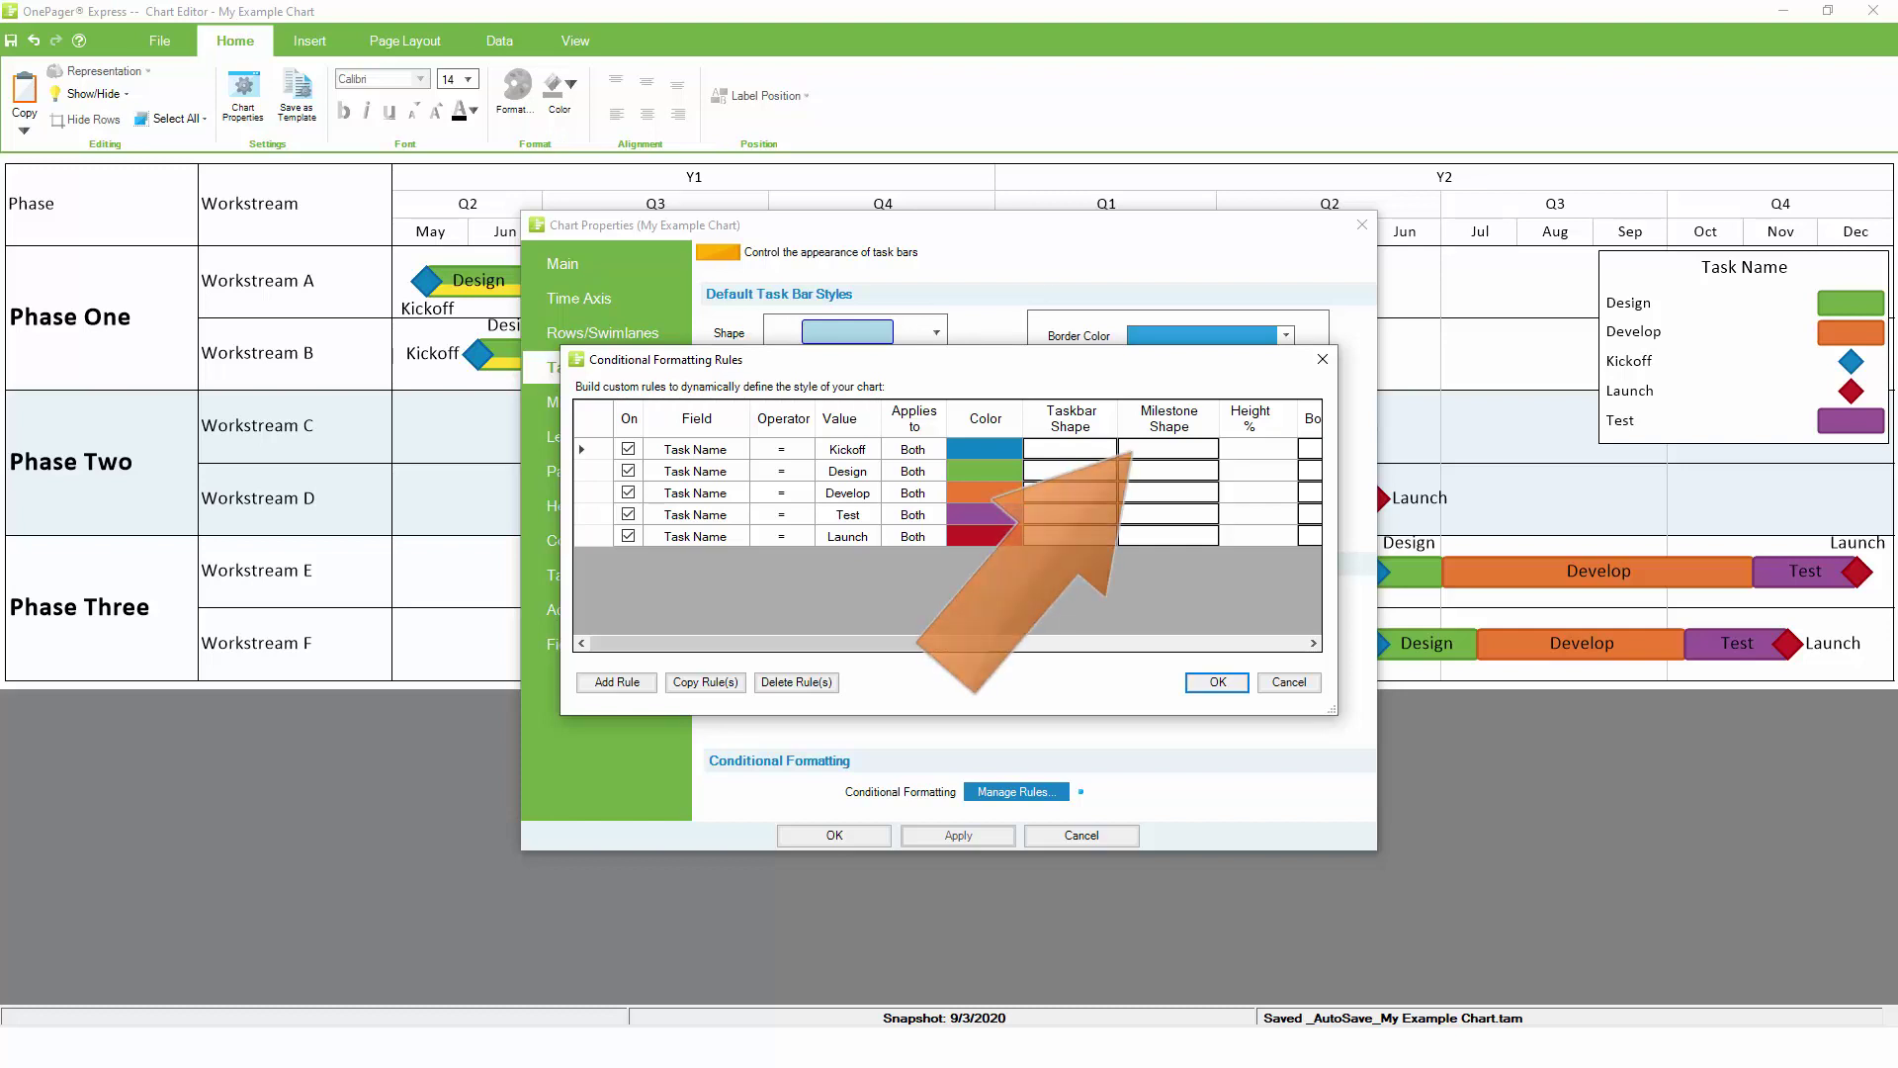
Use triangle shapes for Kickoff milestones and star shapes for Launch milestones, then turn off Task Labels on task bars.
{"action": "left_click", "coordinate": [1168, 449]}
{"action": "left_click", "coordinate": [1201, 498]}
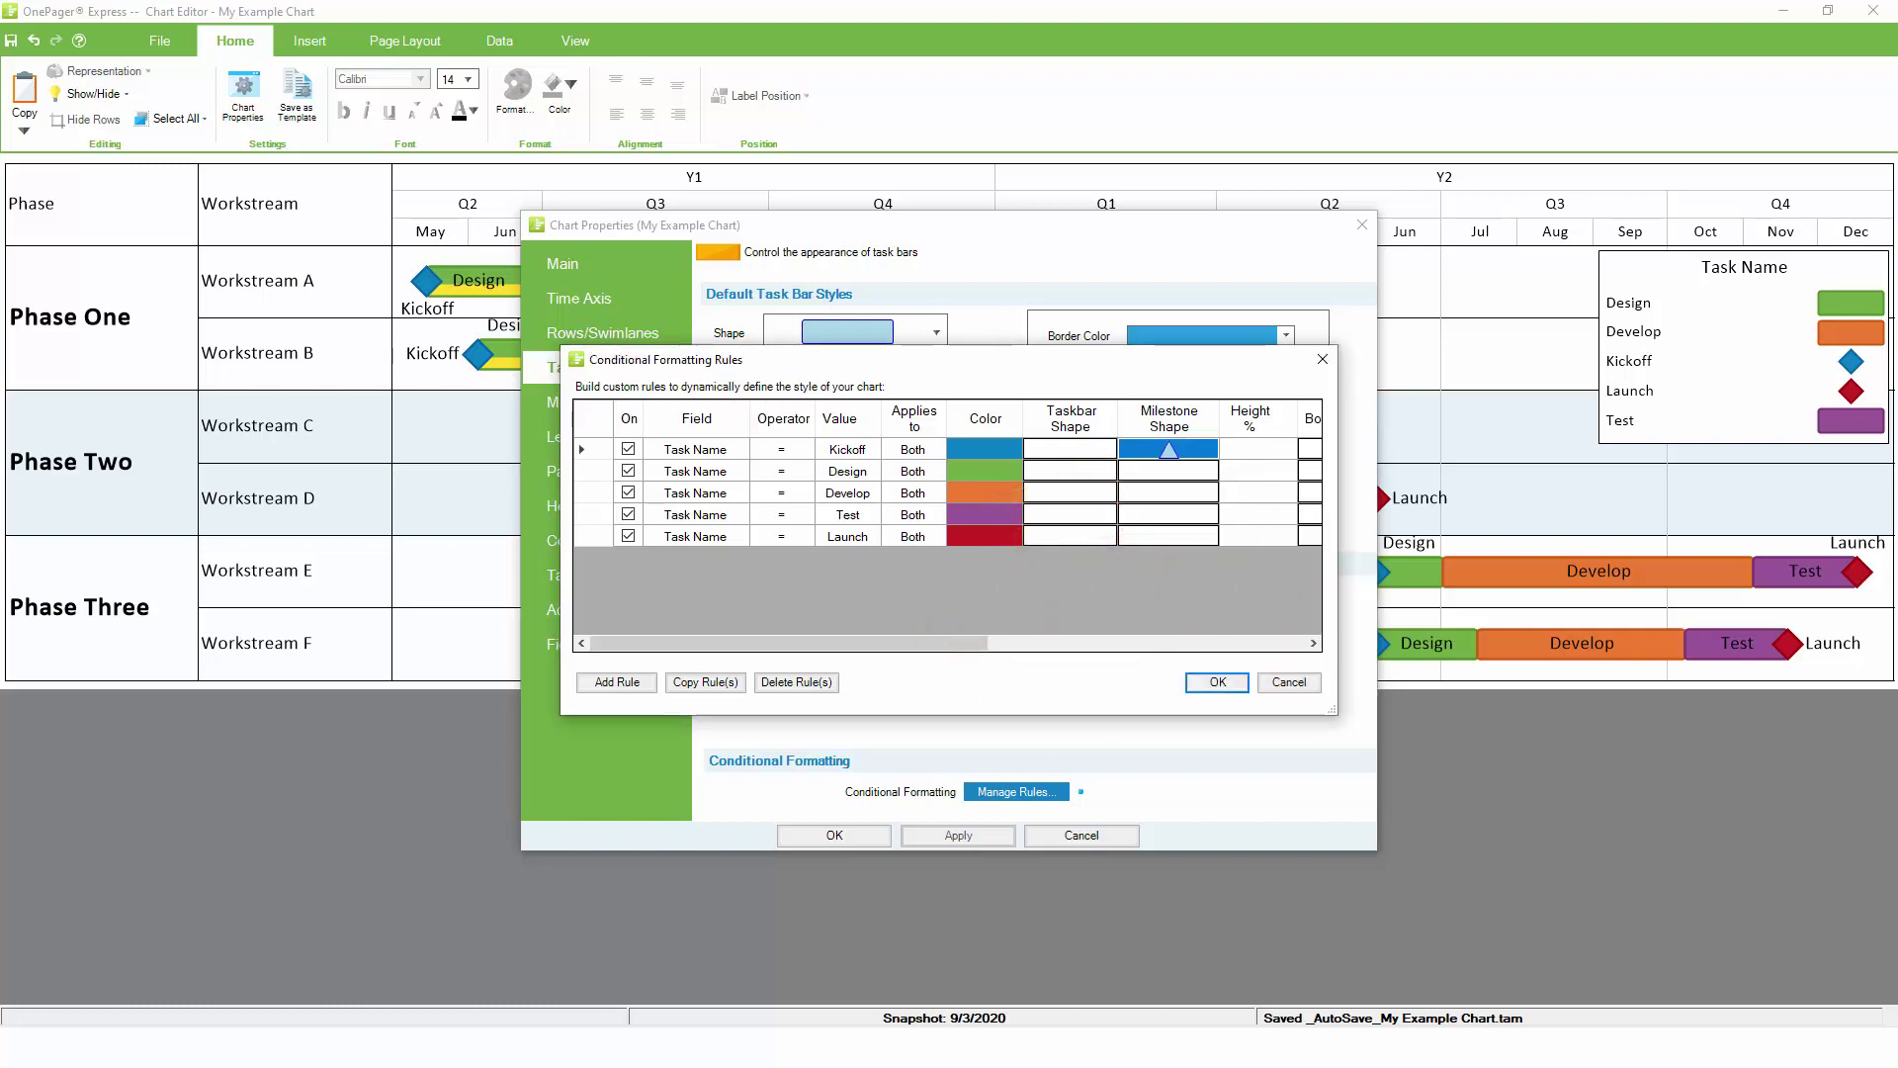
{"action": "left_click", "coordinate": [1167, 536]}
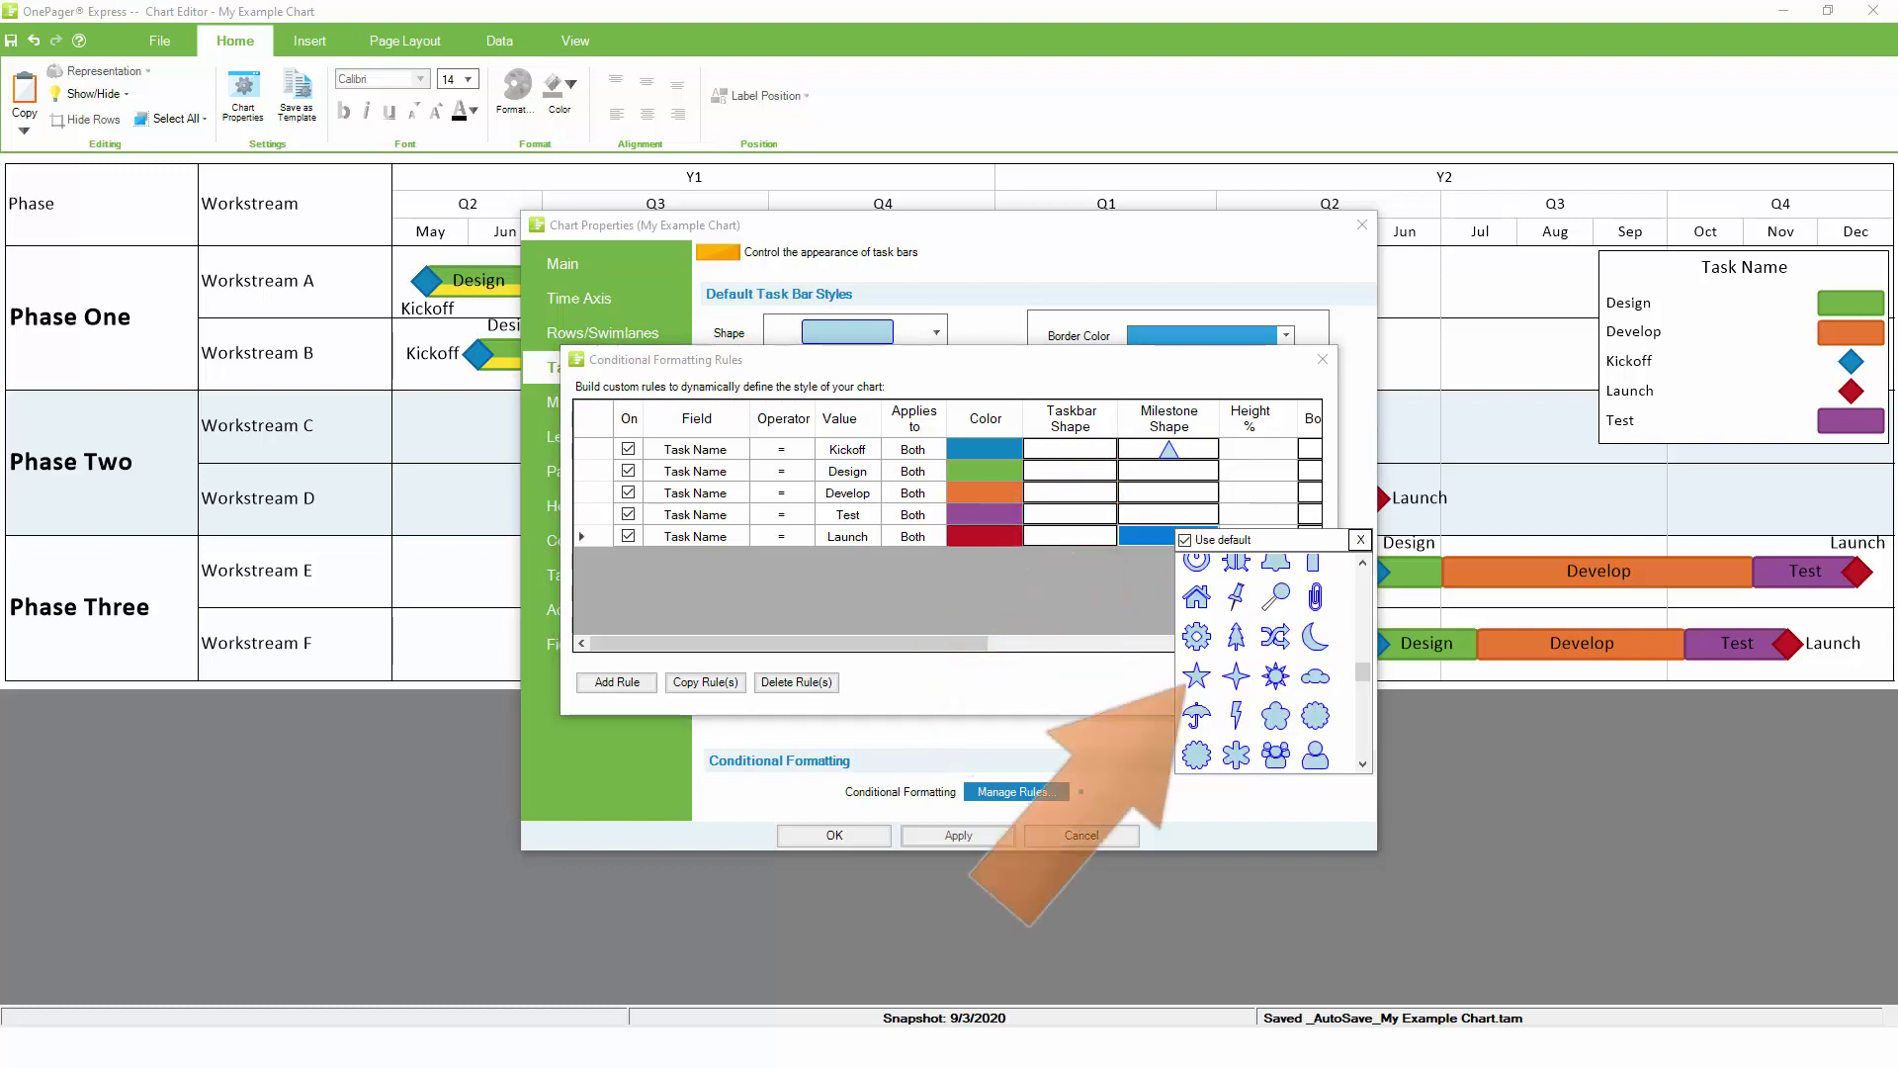
{"action": "left_click", "coordinate": [1187, 675]}
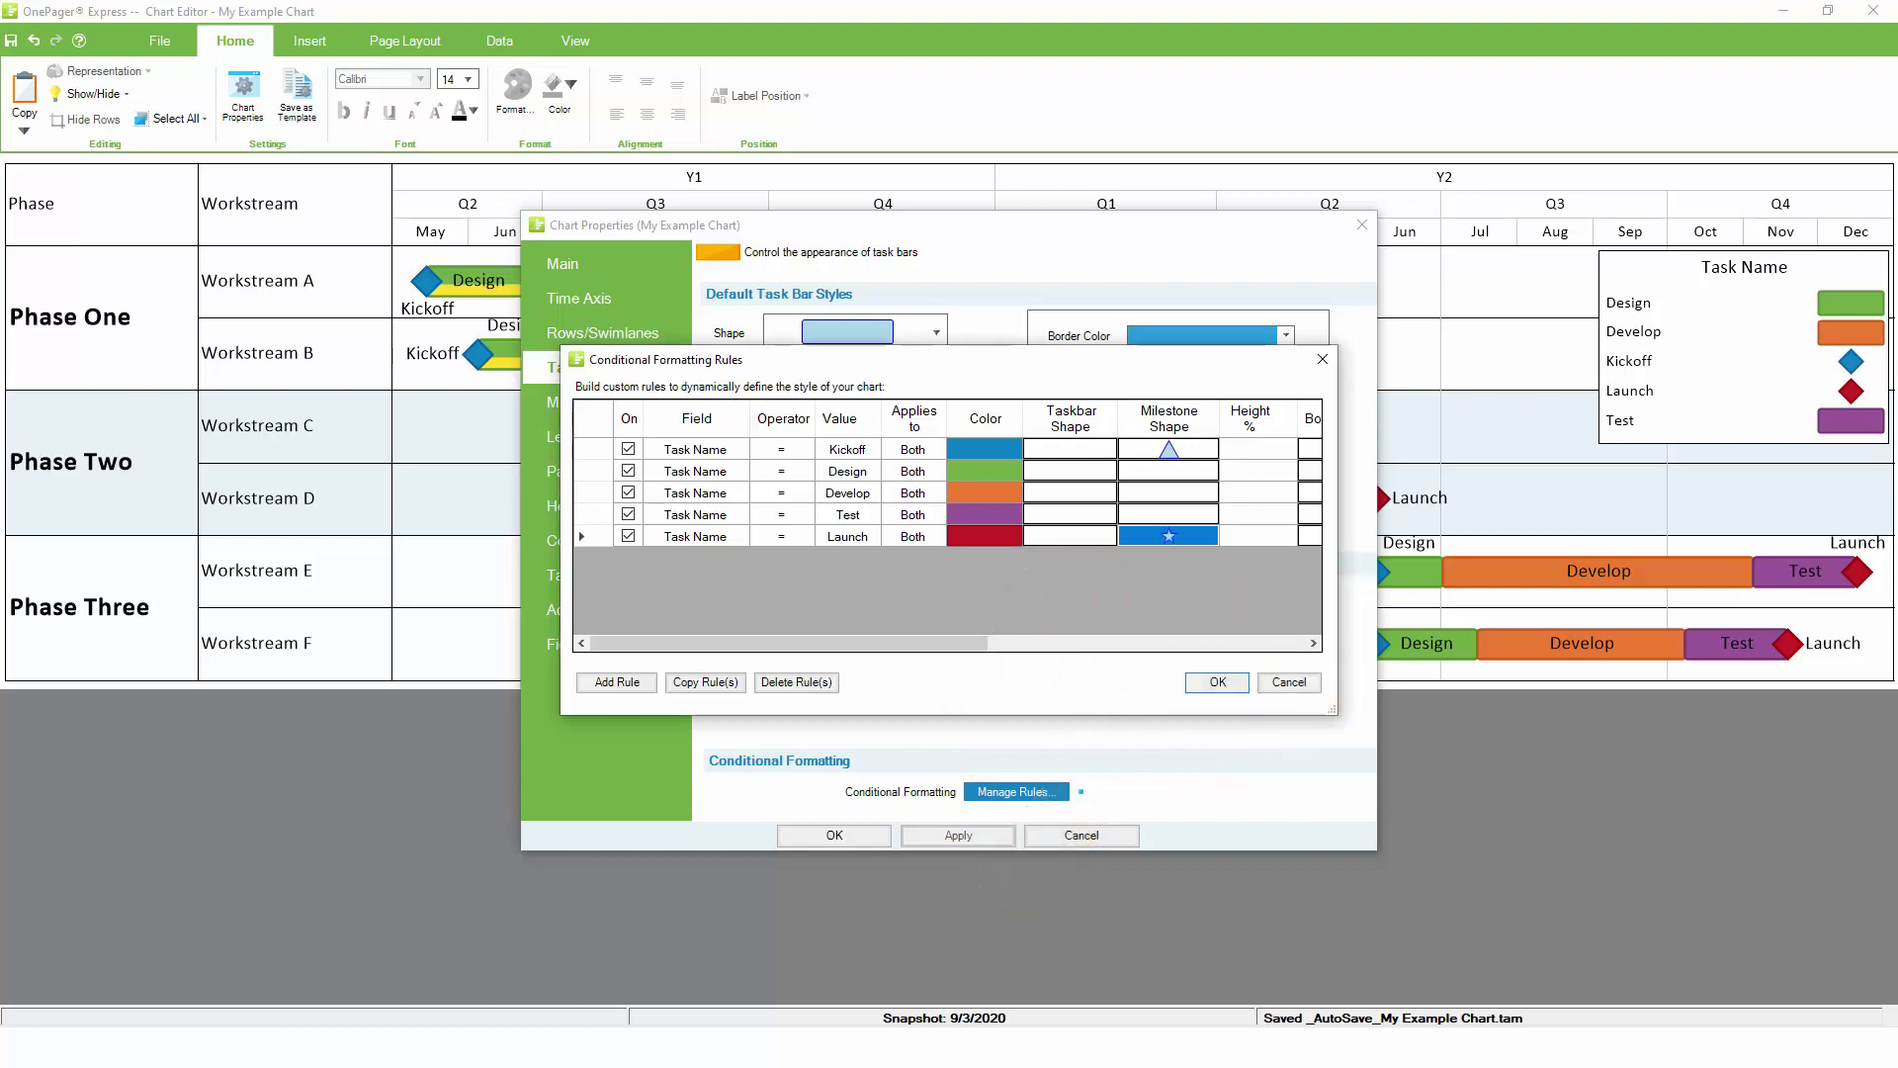
{"action": "left_click", "coordinate": [1217, 682]}
{"action": "key", "text": "Return"}
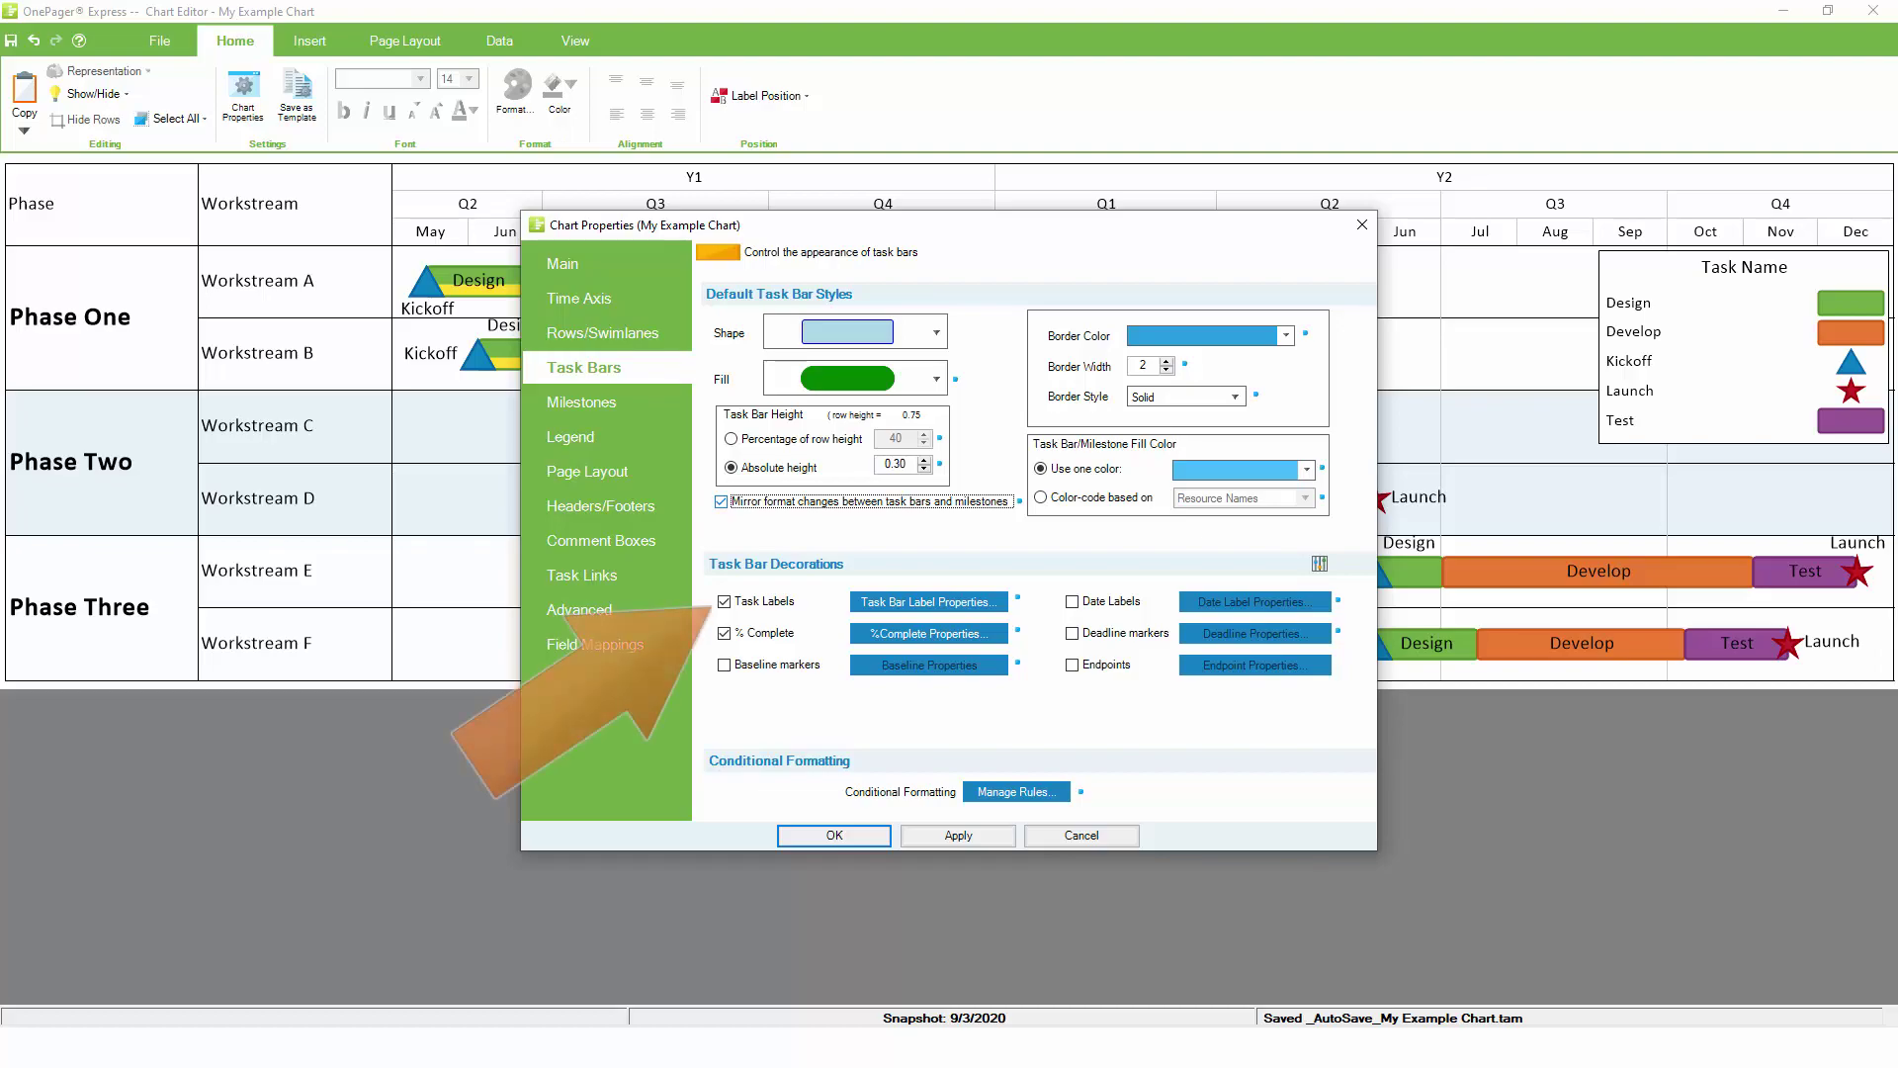
{"action": "left_click", "coordinate": [725, 601]}
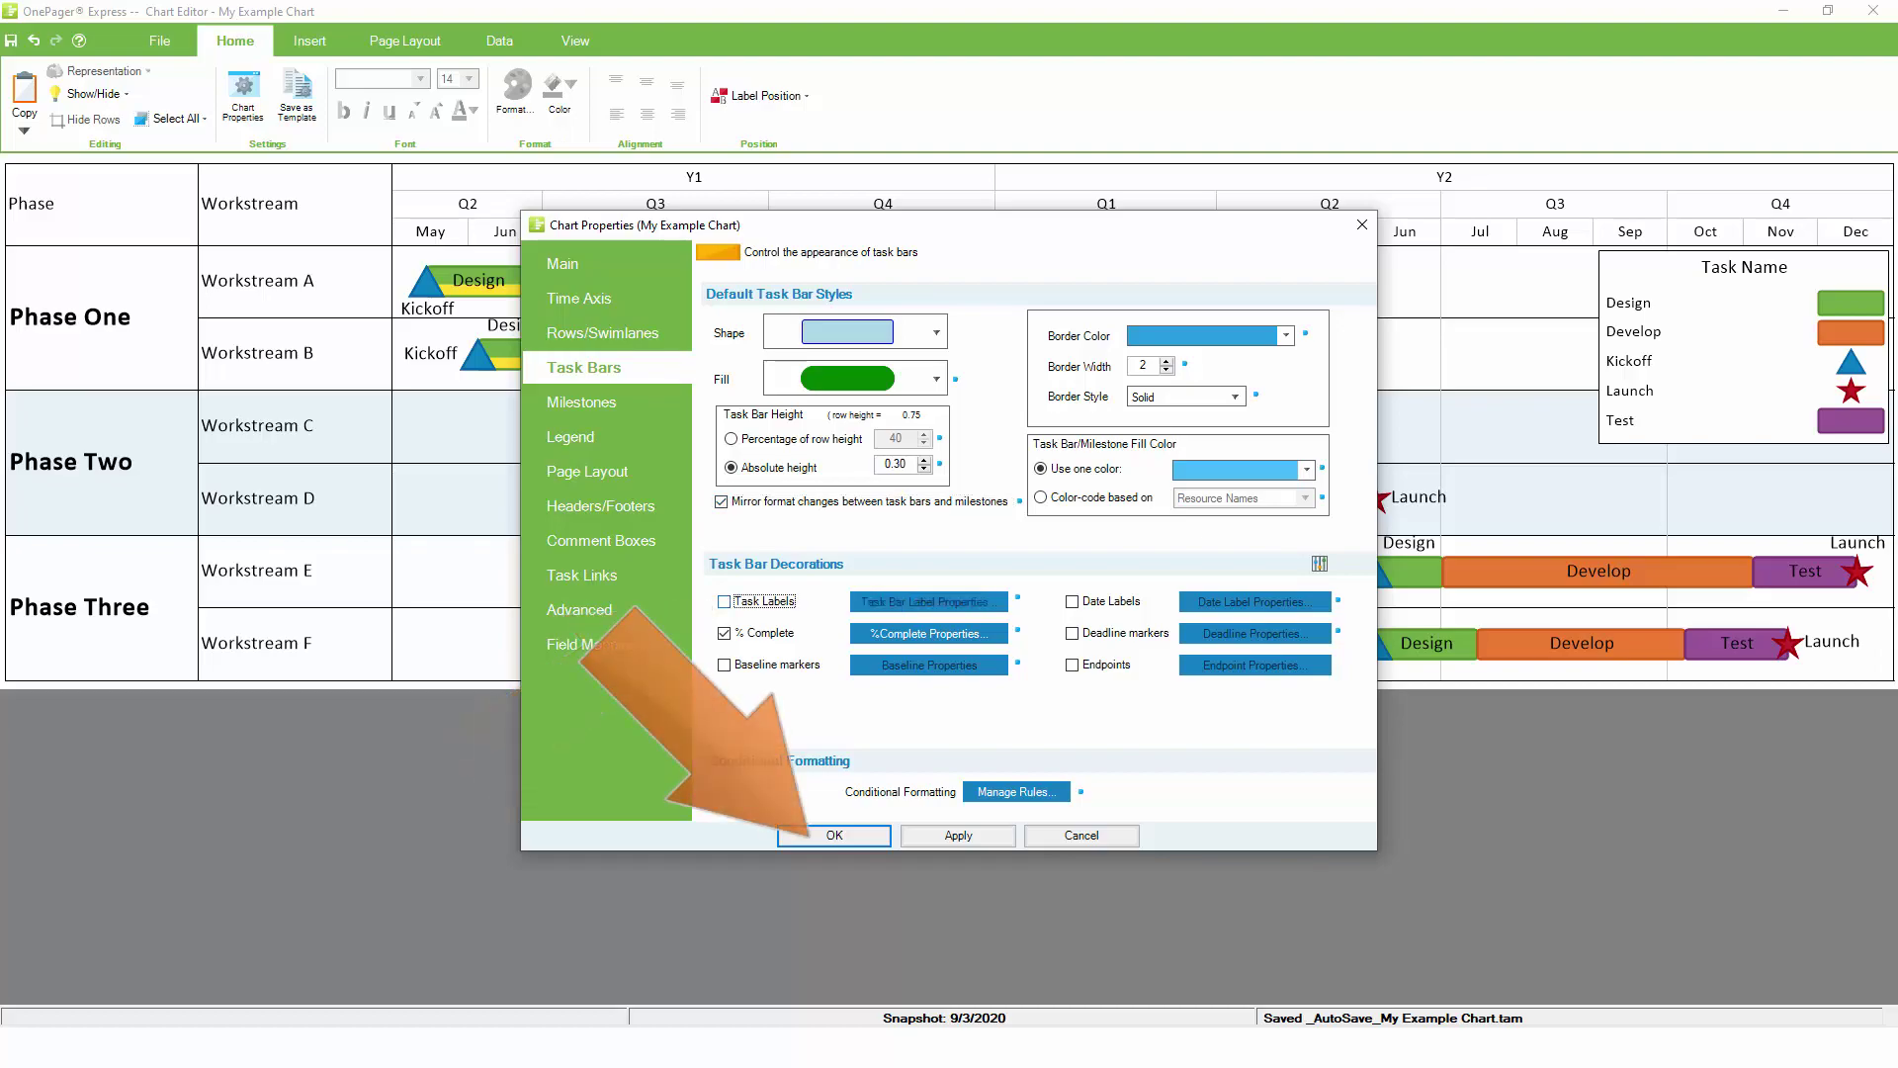
{"action": "key", "text": "Return"}
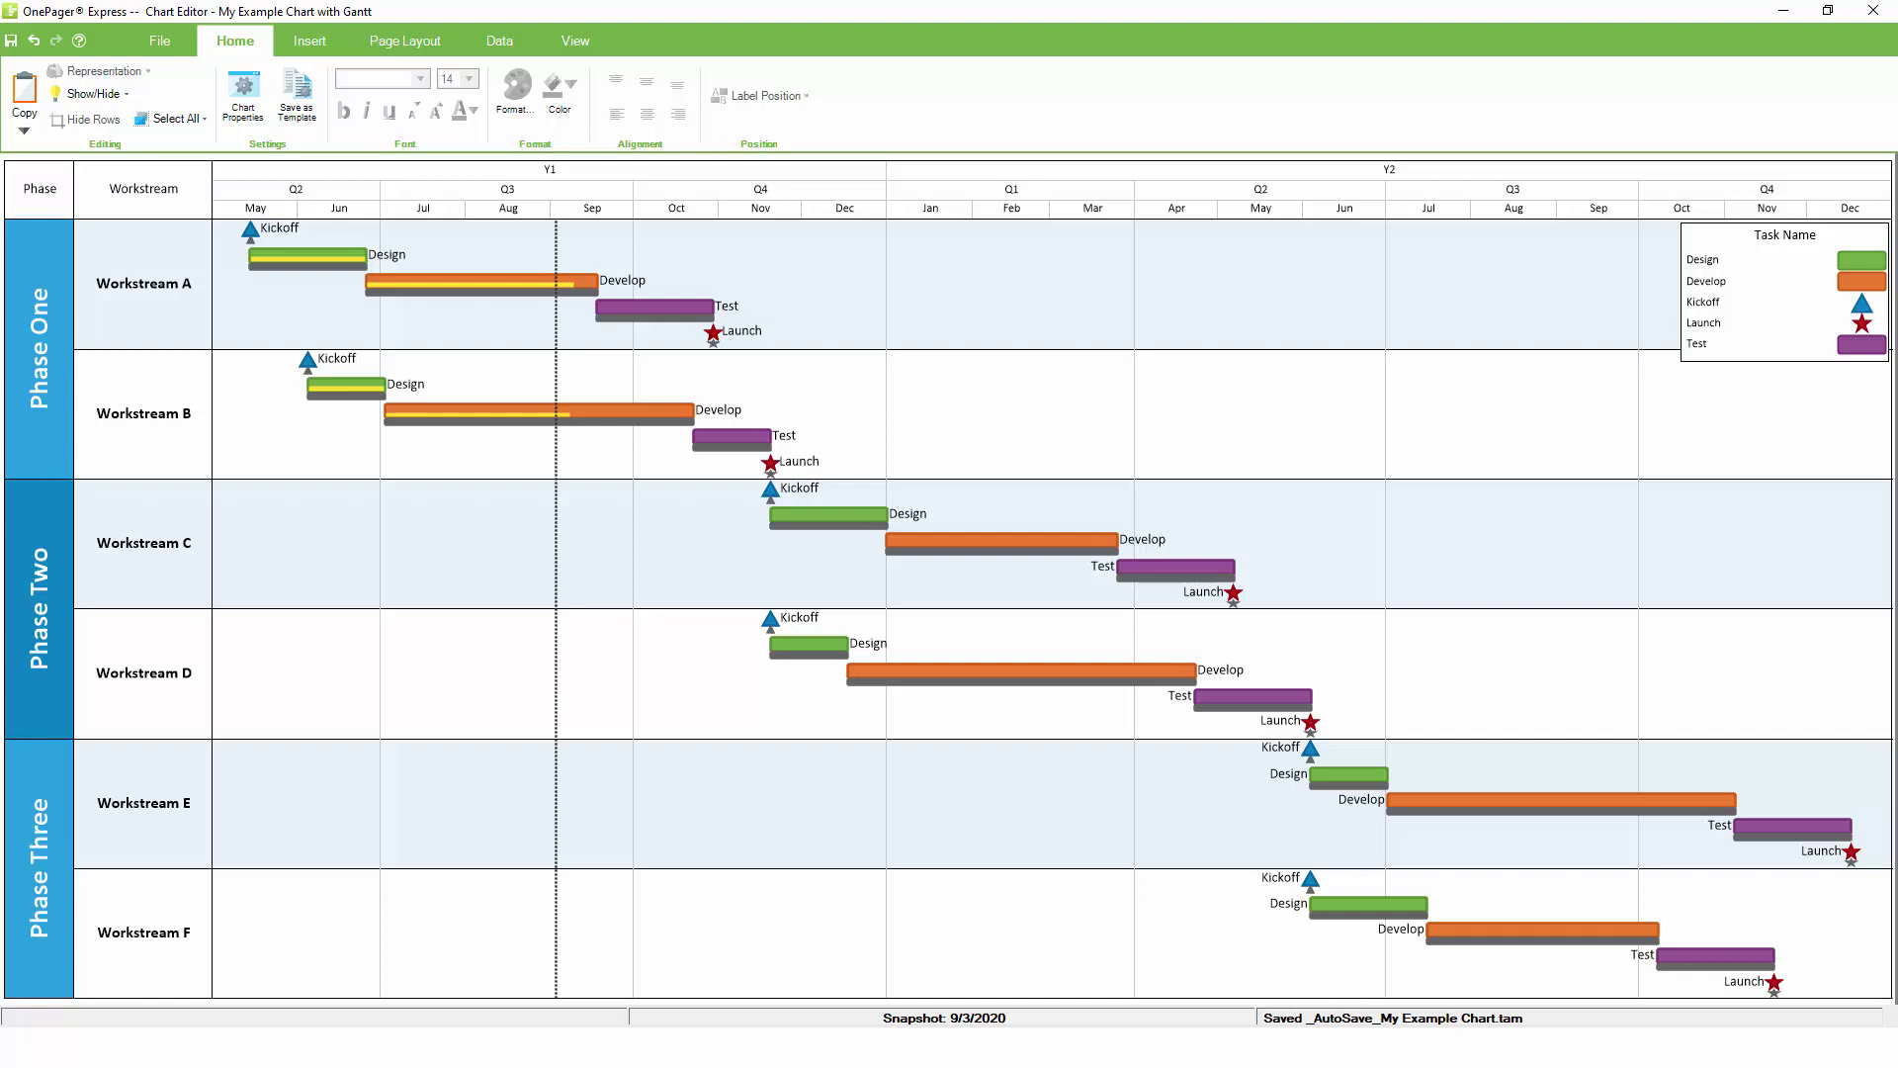
Start Replace Snapshot from the Data tab to bring up the new snapshot's date picker.
{"action": "left_click", "coordinate": [500, 40]}
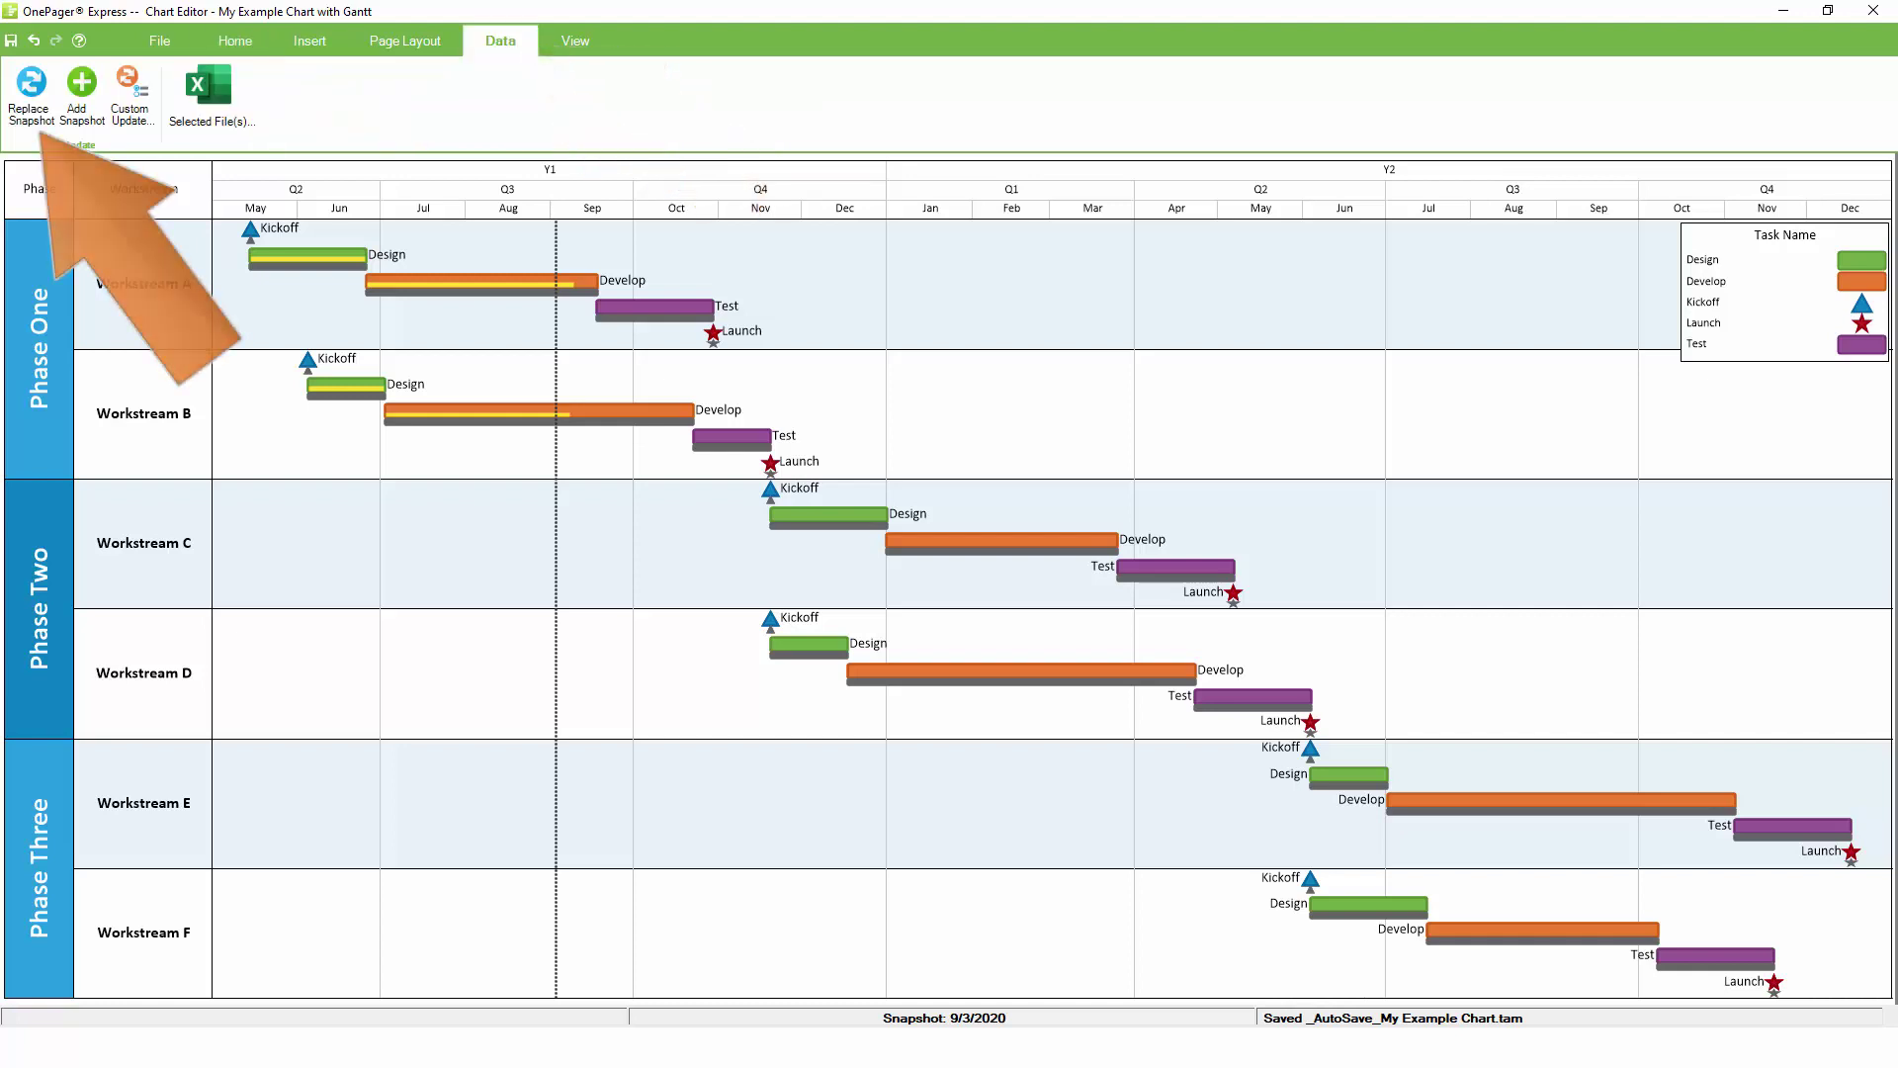
{"action": "left_click", "coordinate": [31, 87]}
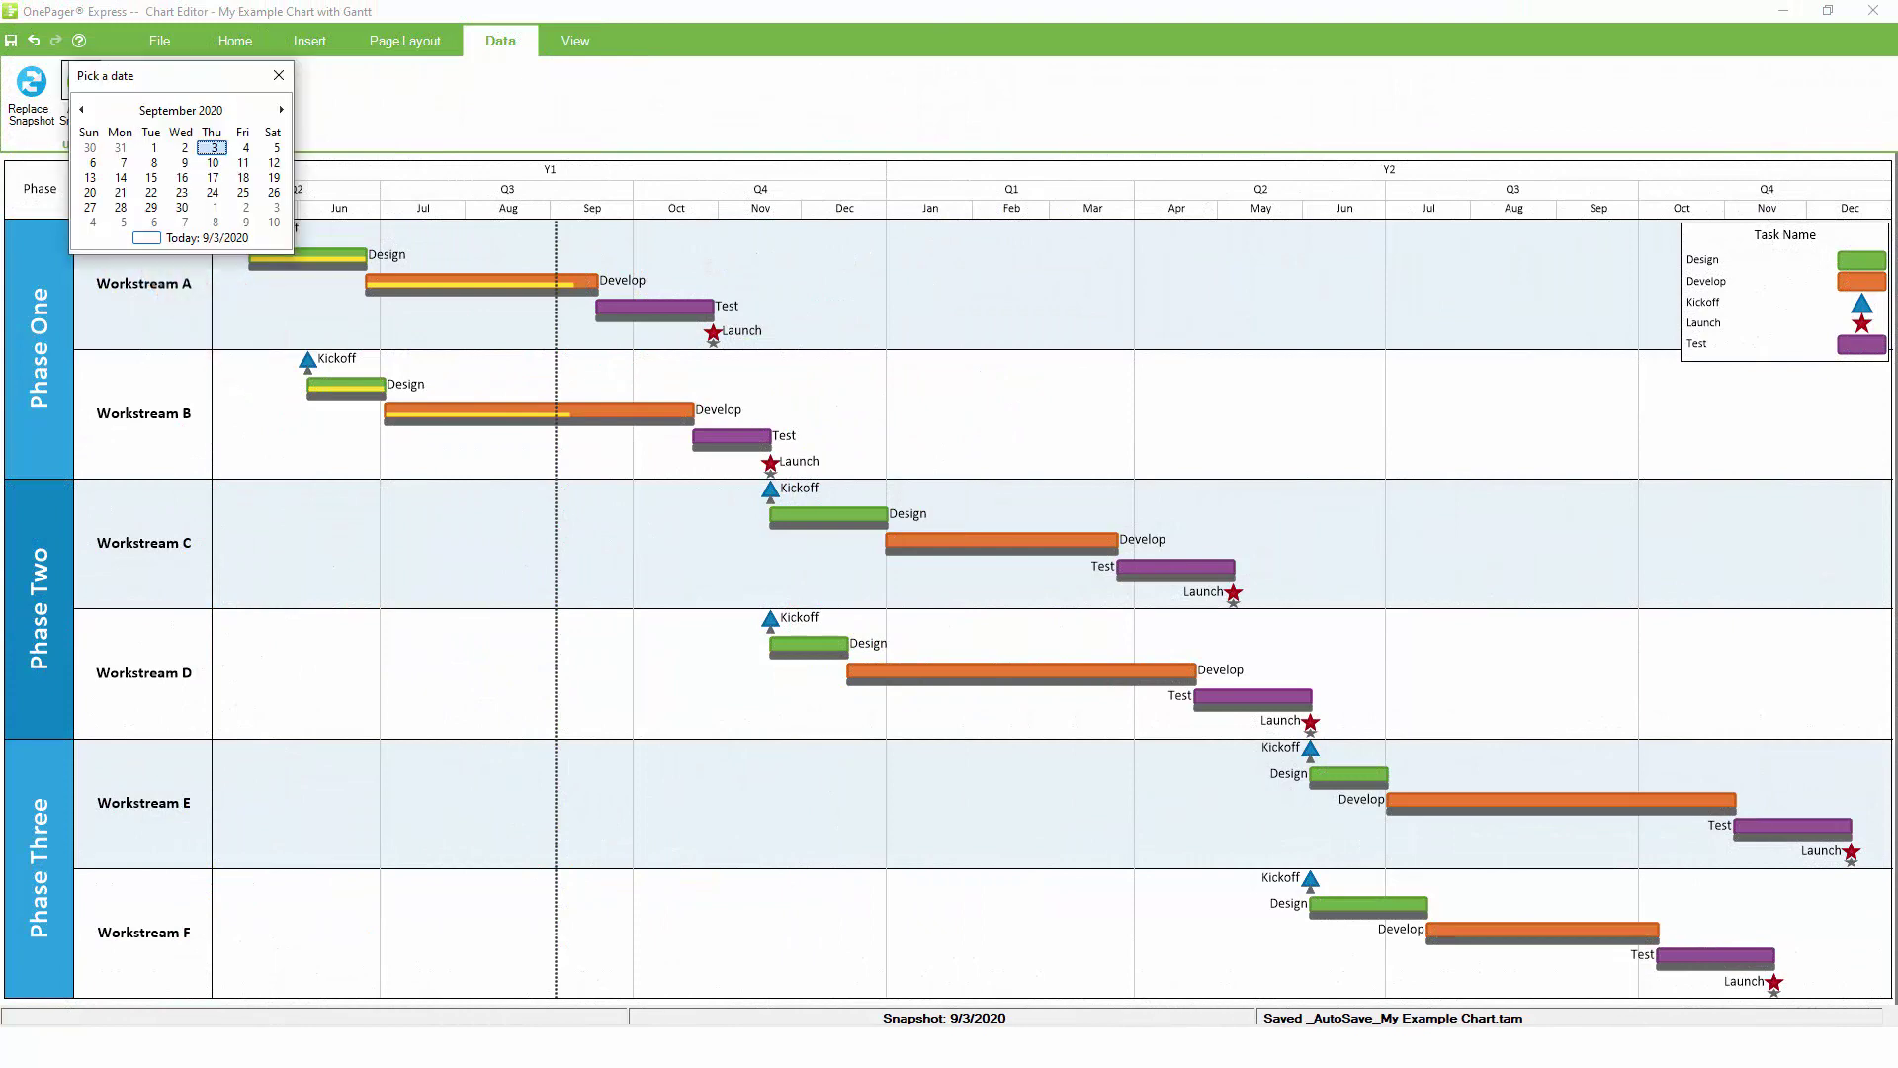
Pick September 24 so the refreshed snapshot is dated 9/24/2020.
{"action": "left_click", "coordinate": [213, 192]}
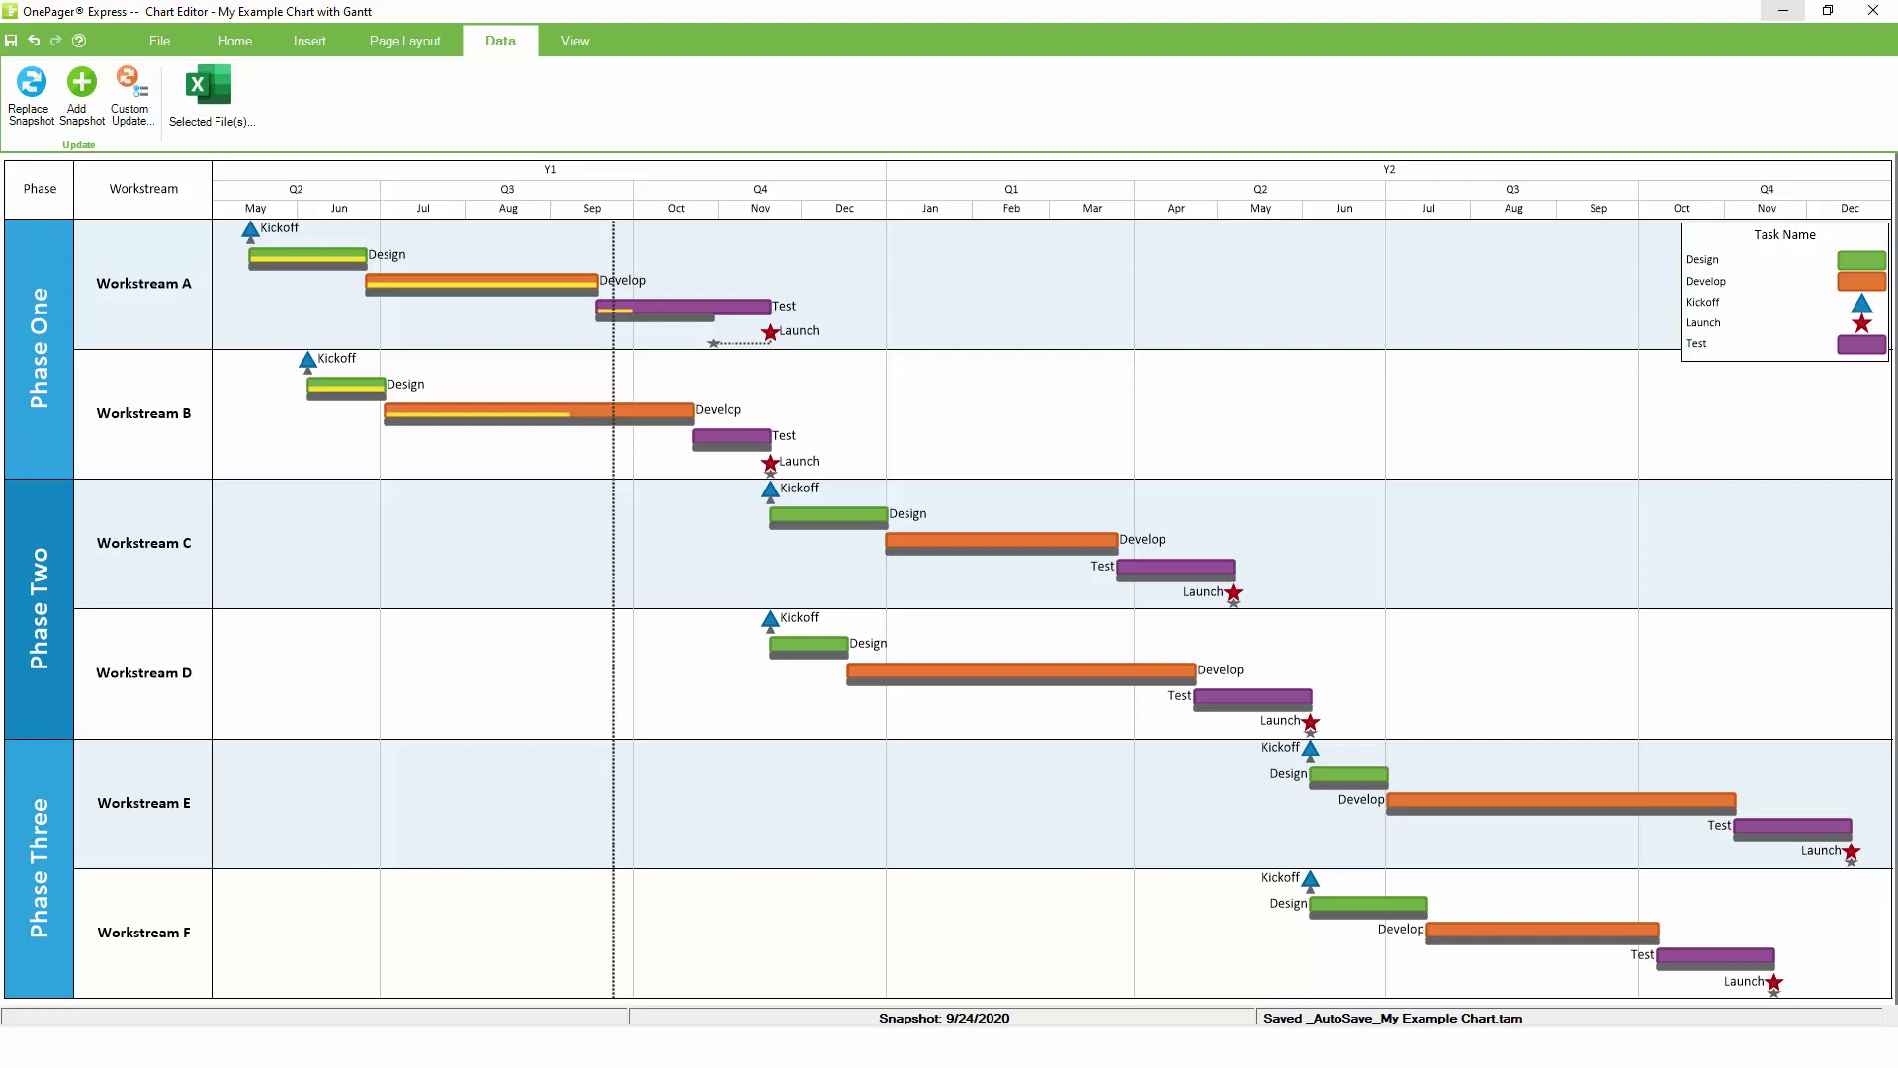
Zoom in on the chart three times from the View tab.
{"action": "left_click", "coordinate": [575, 41]}
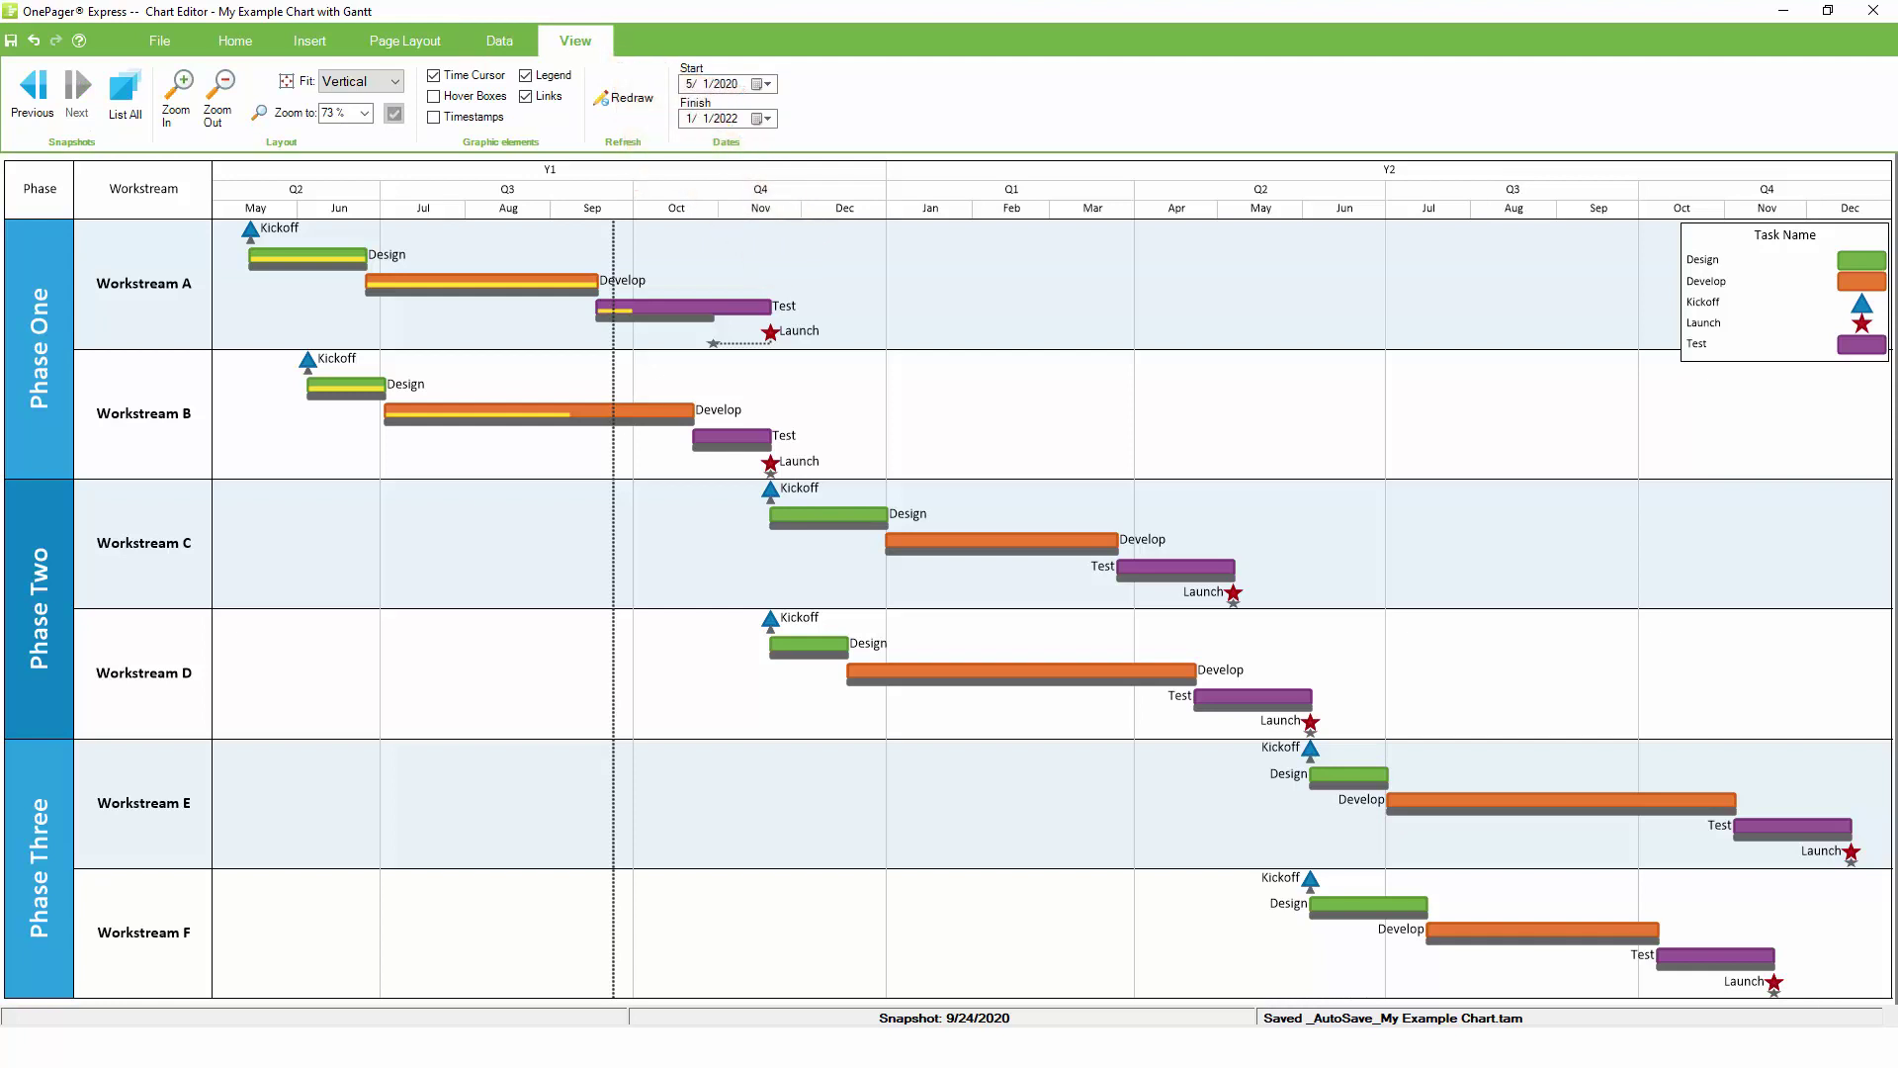
{"action": "left_click", "coordinate": [179, 111]}
{"action": "left_click", "coordinate": [179, 111]}
{"action": "left_click", "coordinate": [179, 111]}
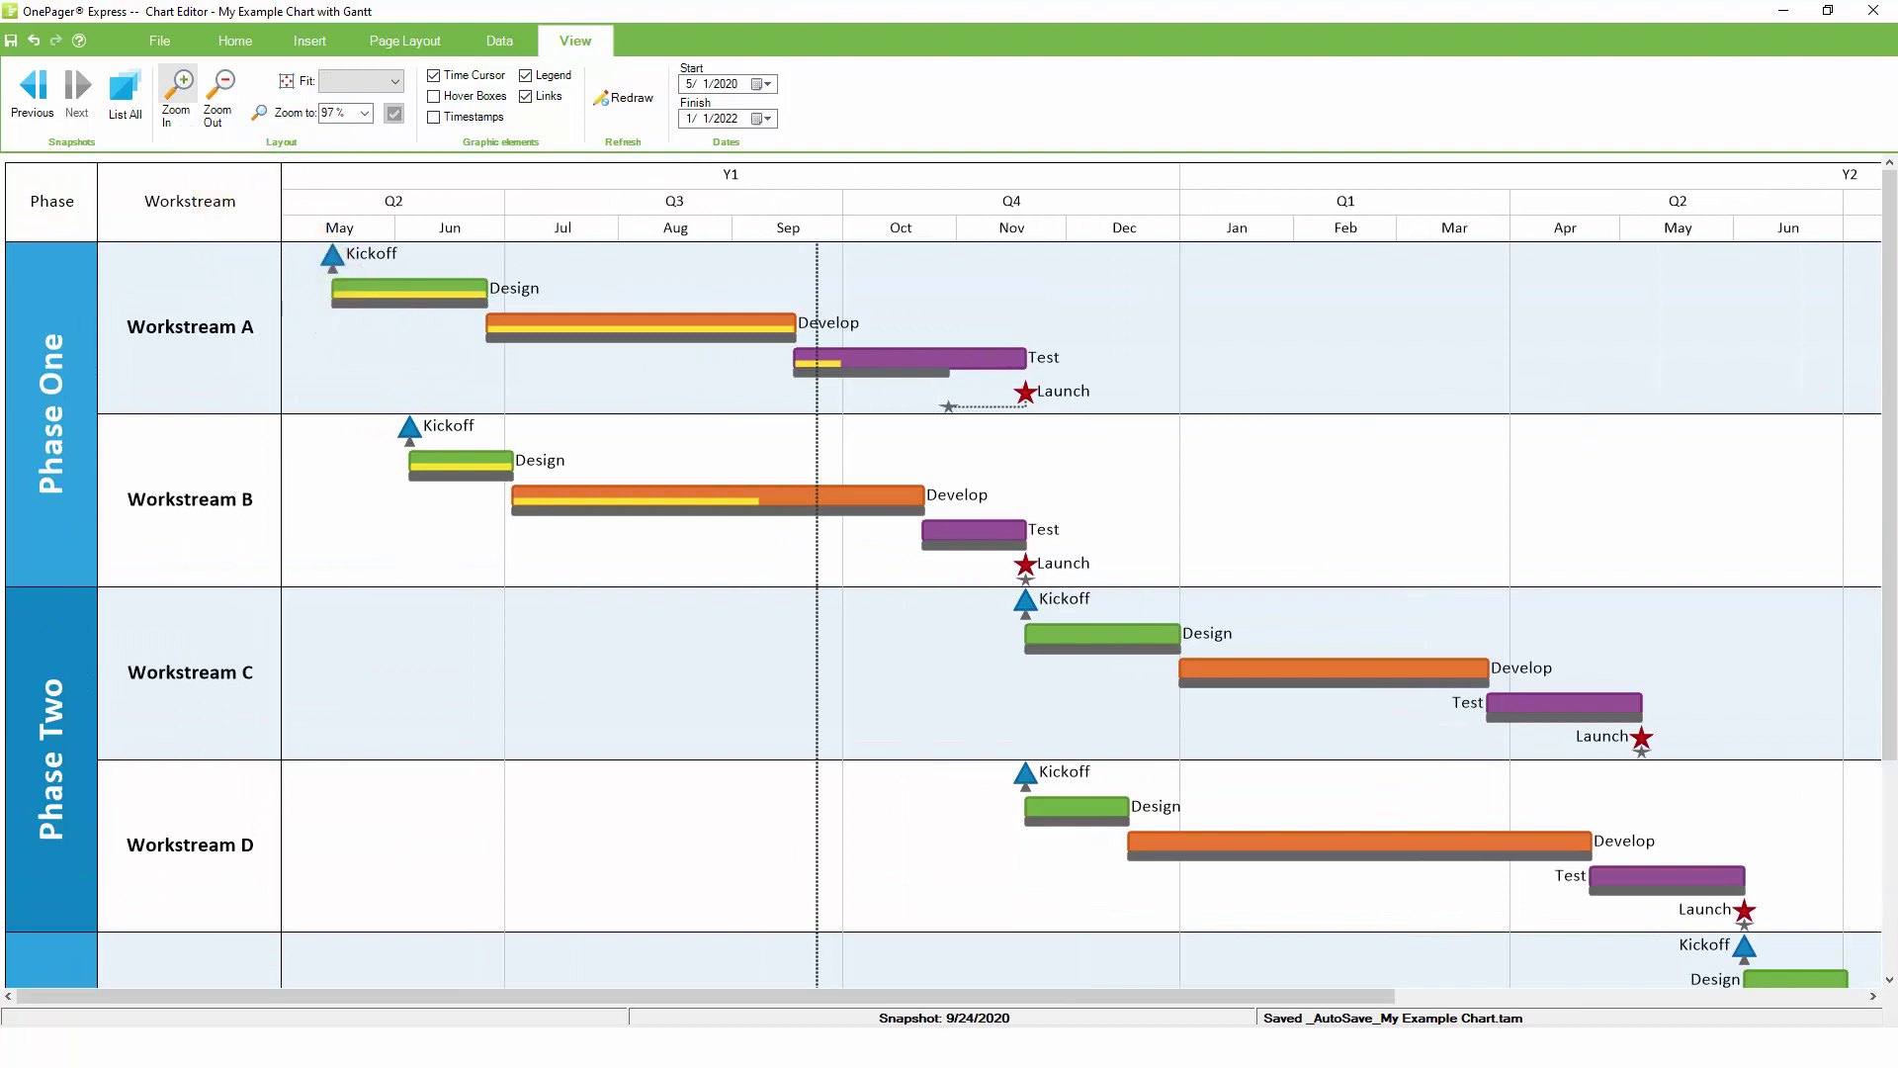
List all snapshots, then step back to 9/3/2020 and forward to 9/24/2020 to compare.
{"action": "left_click", "coordinate": [125, 99]}
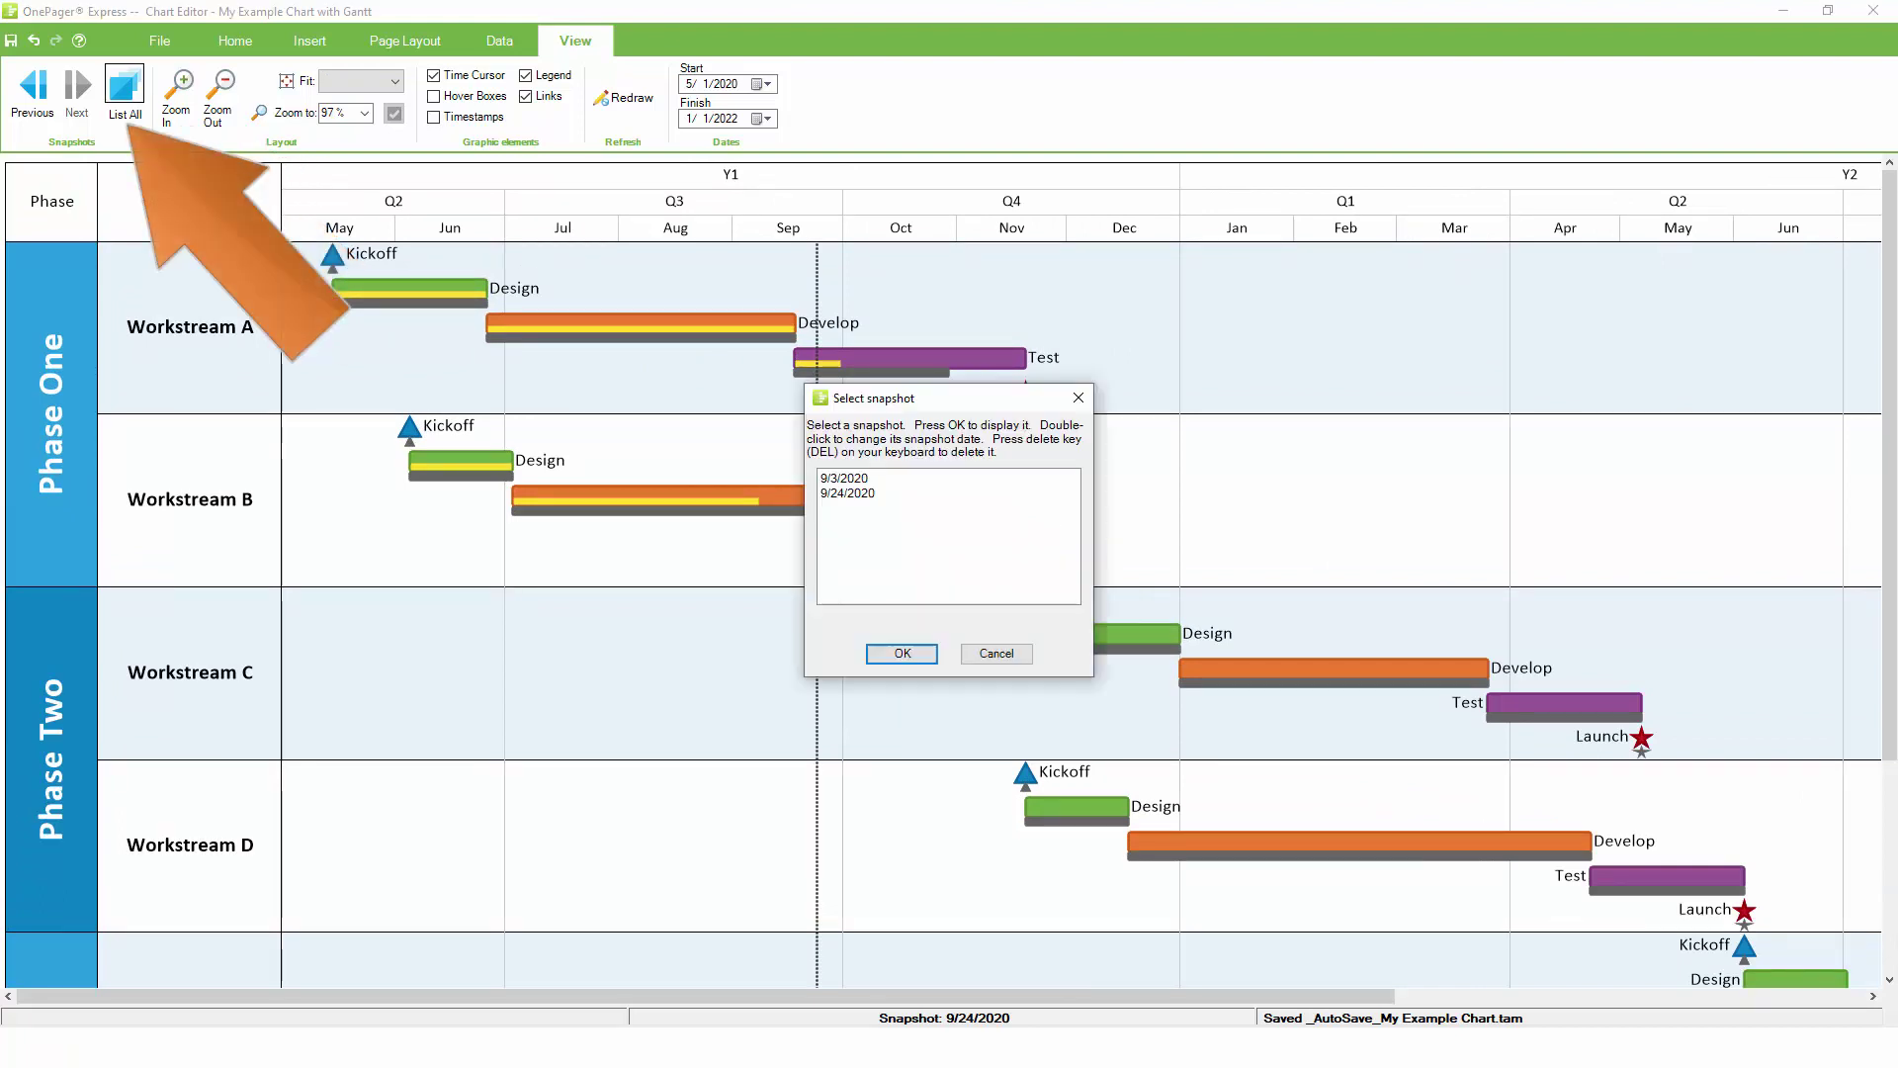
{"action": "left_click", "coordinate": [902, 652]}
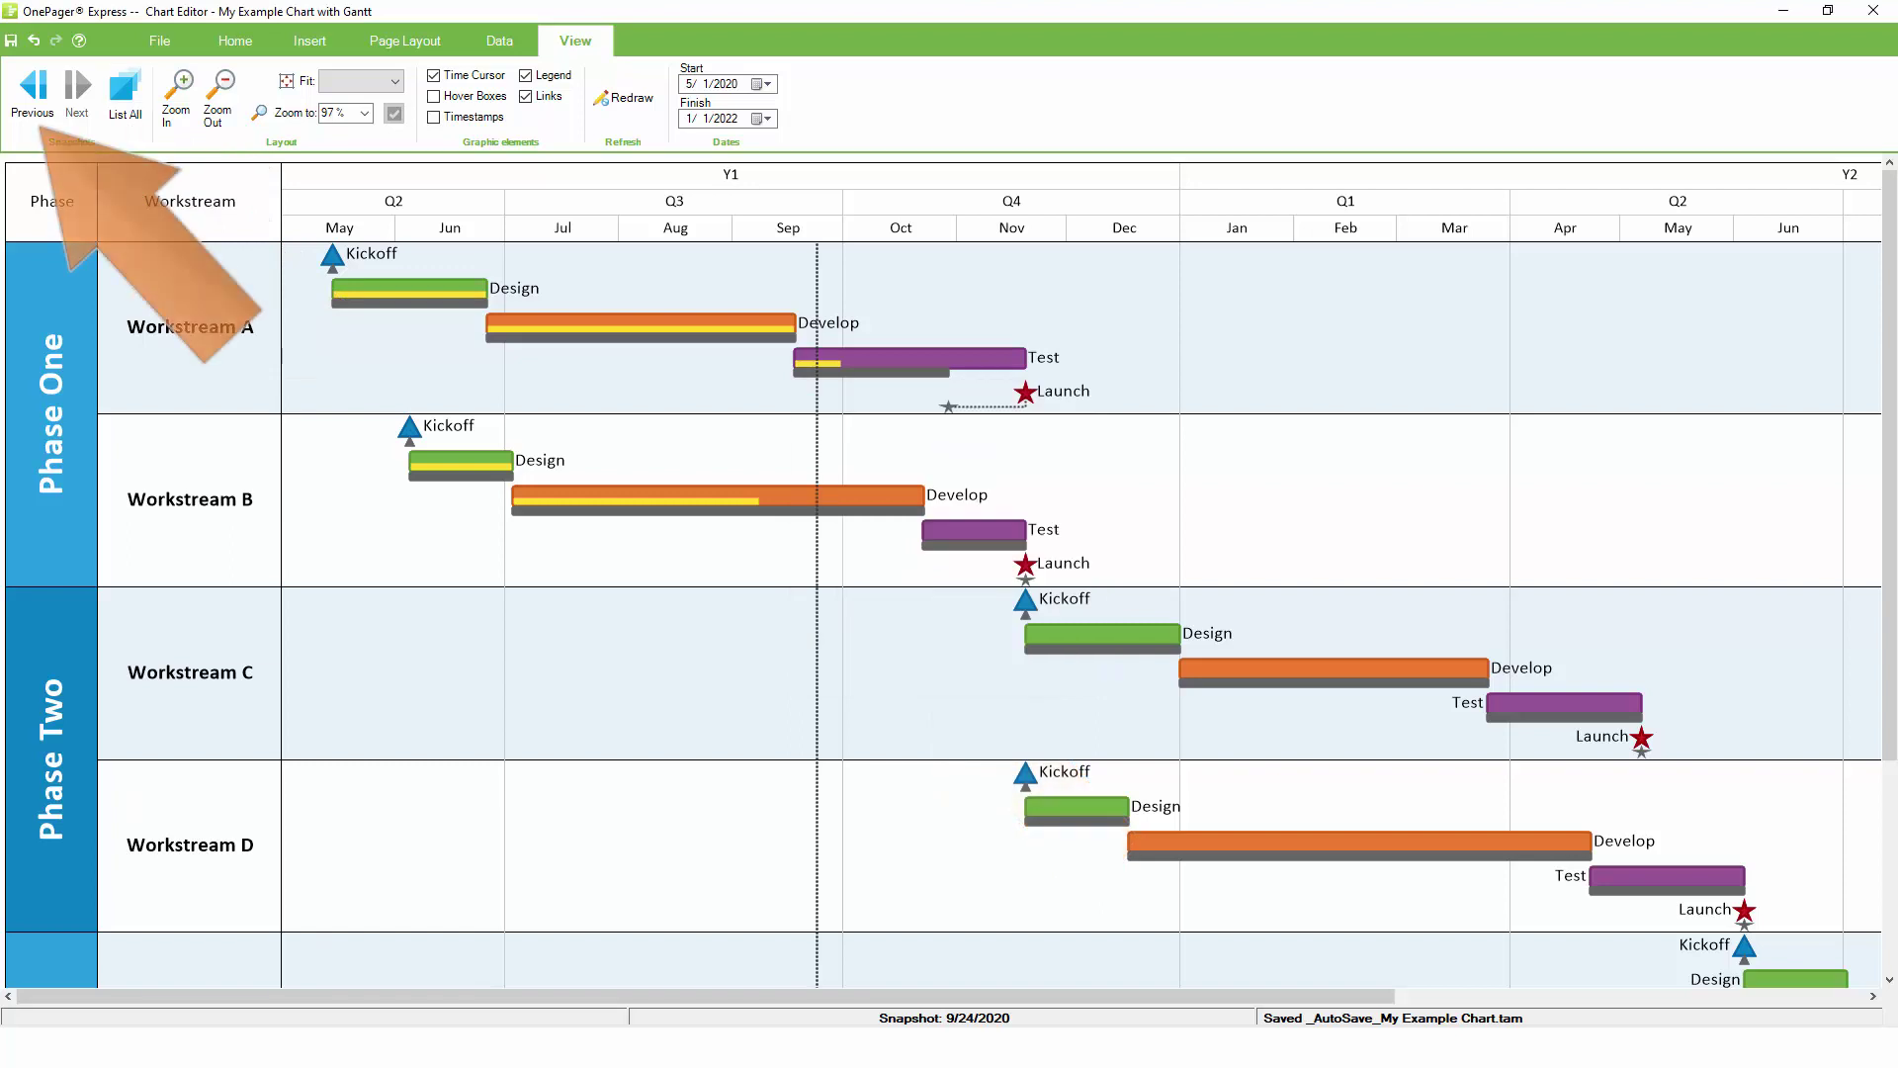
{"action": "left_click", "coordinate": [33, 86]}
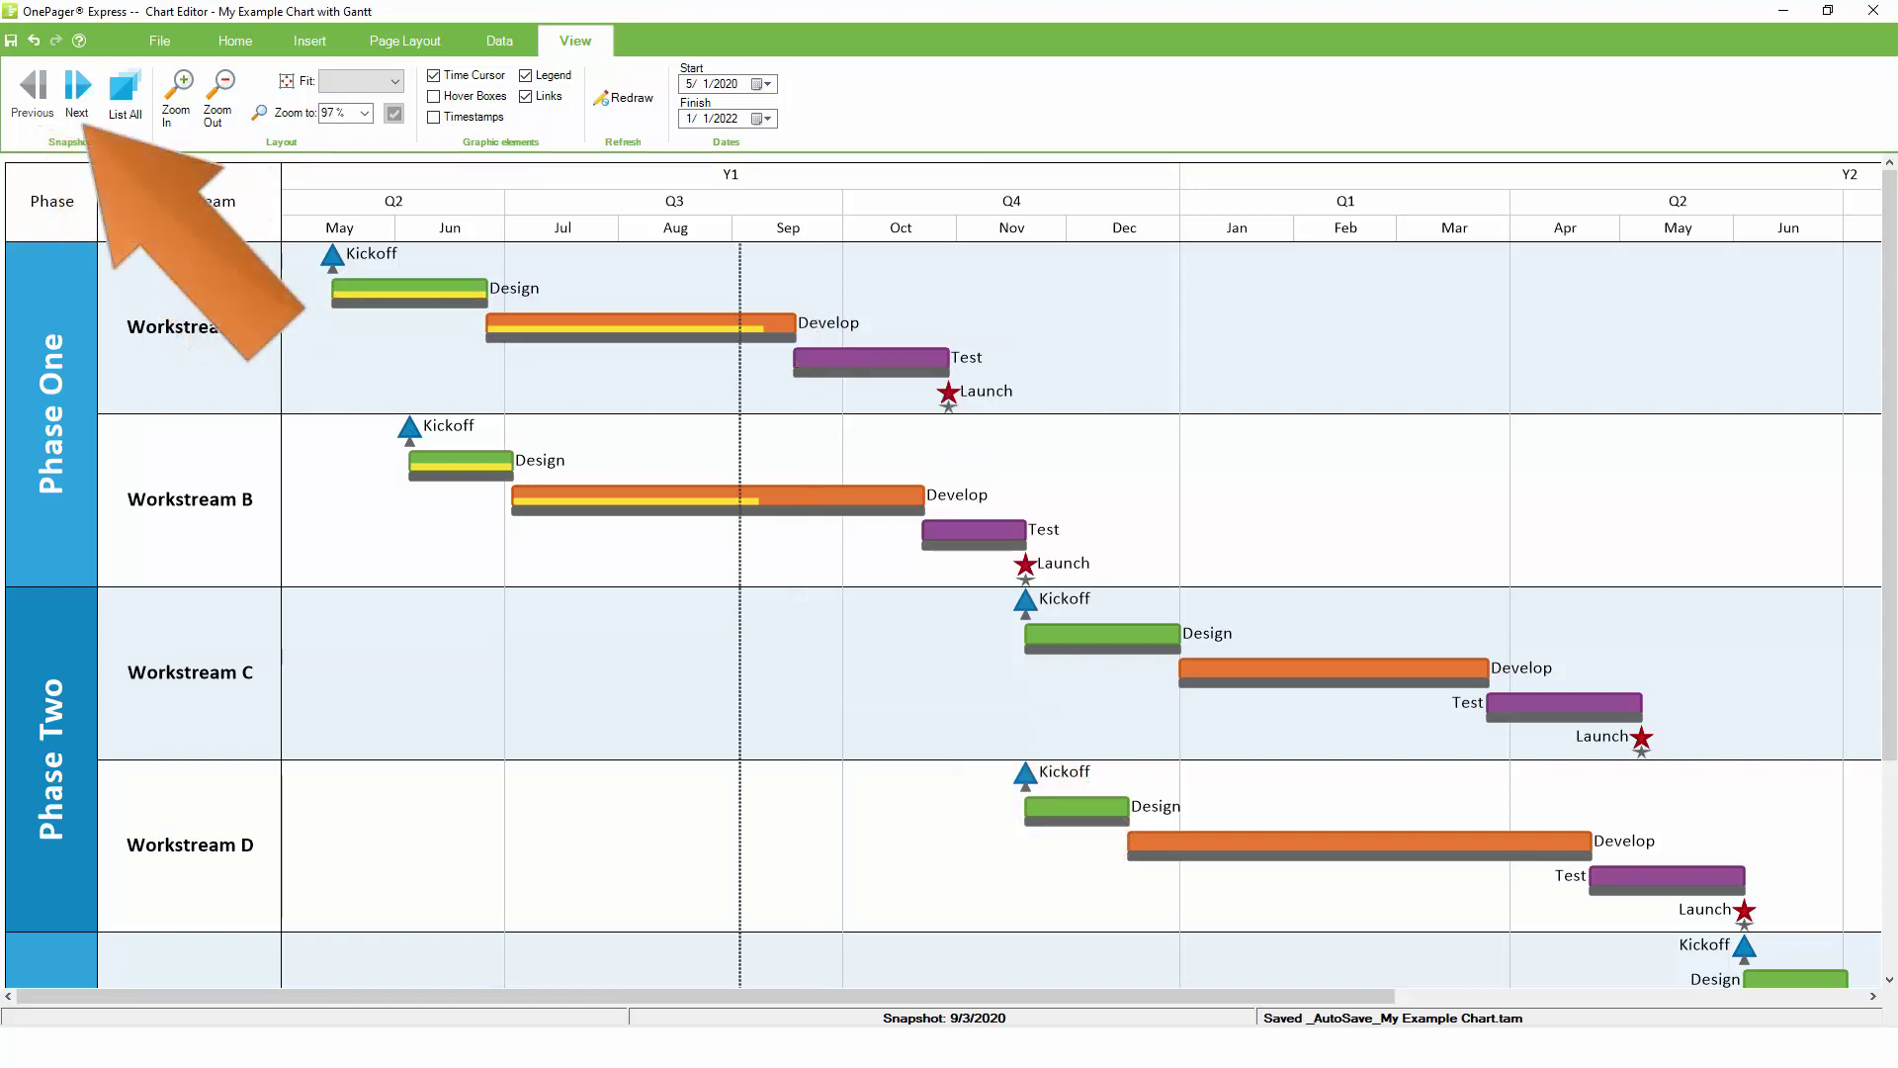
{"action": "left_click", "coordinate": [76, 86]}
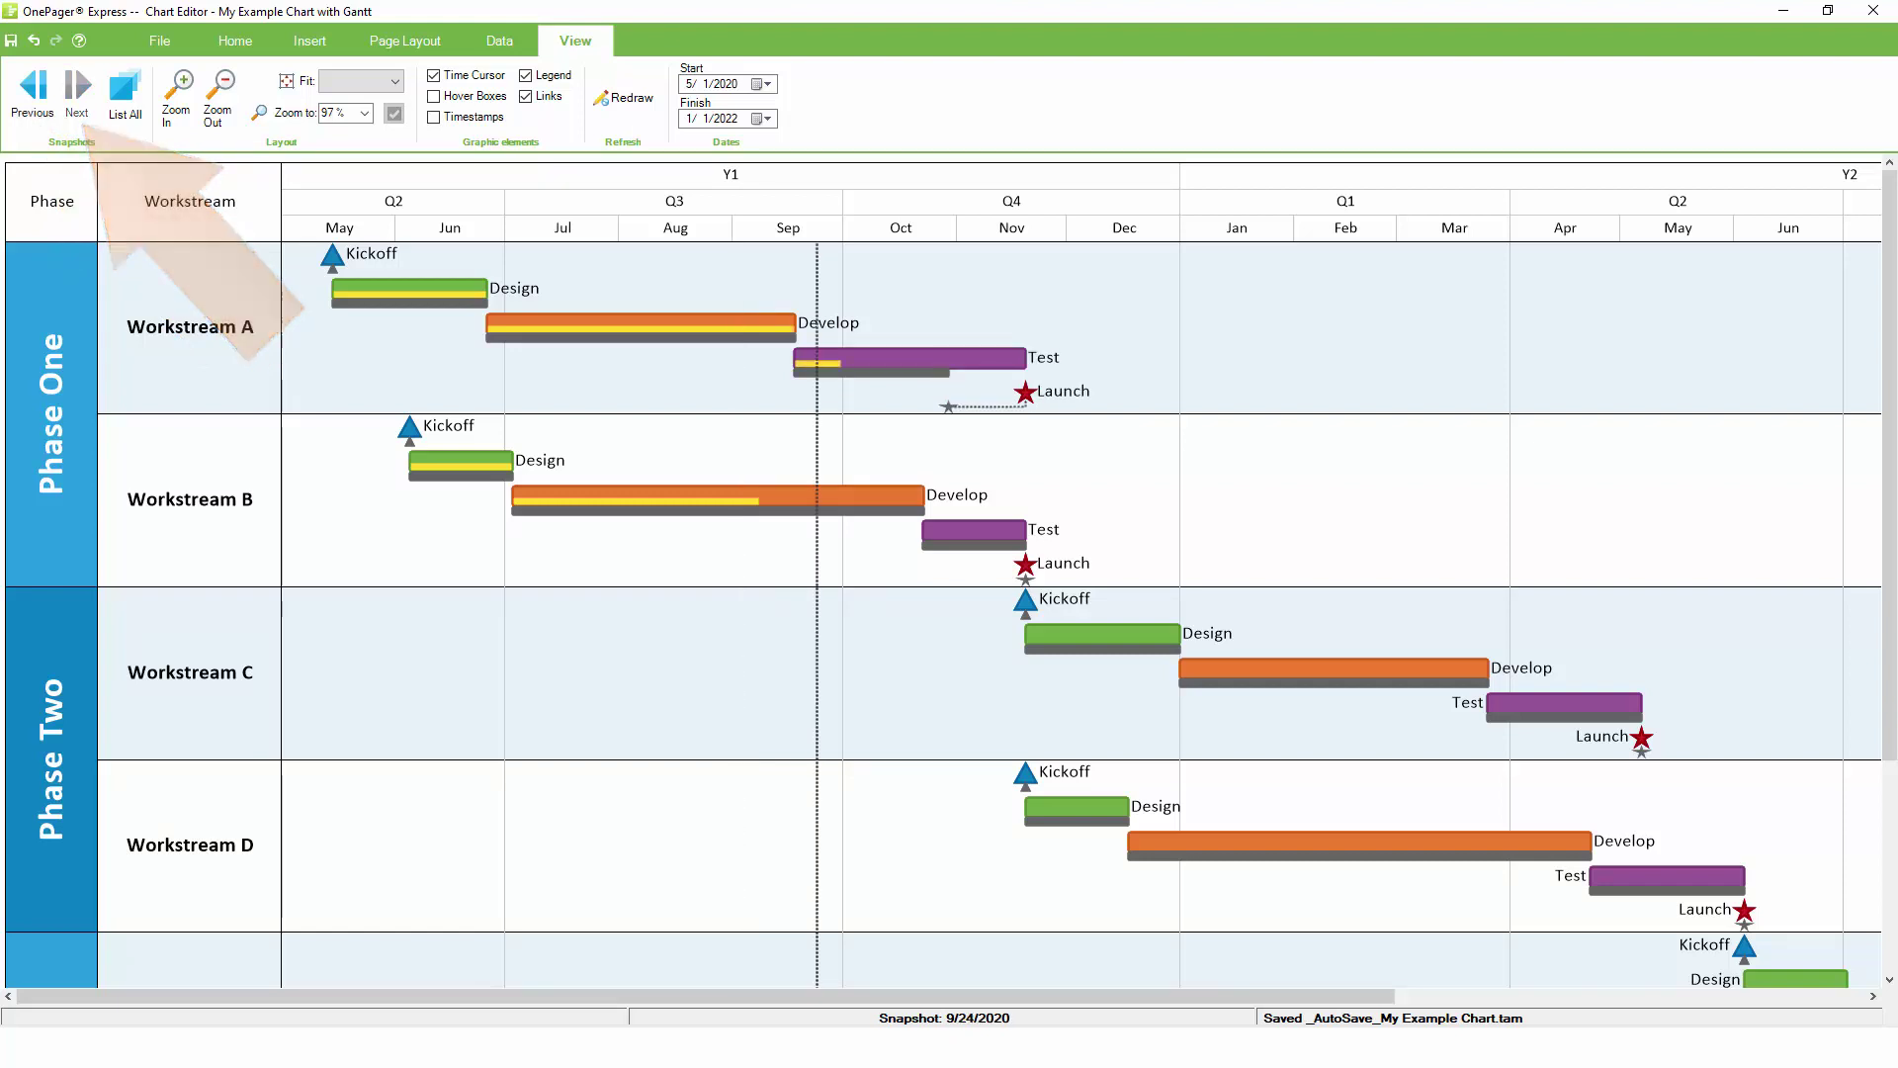